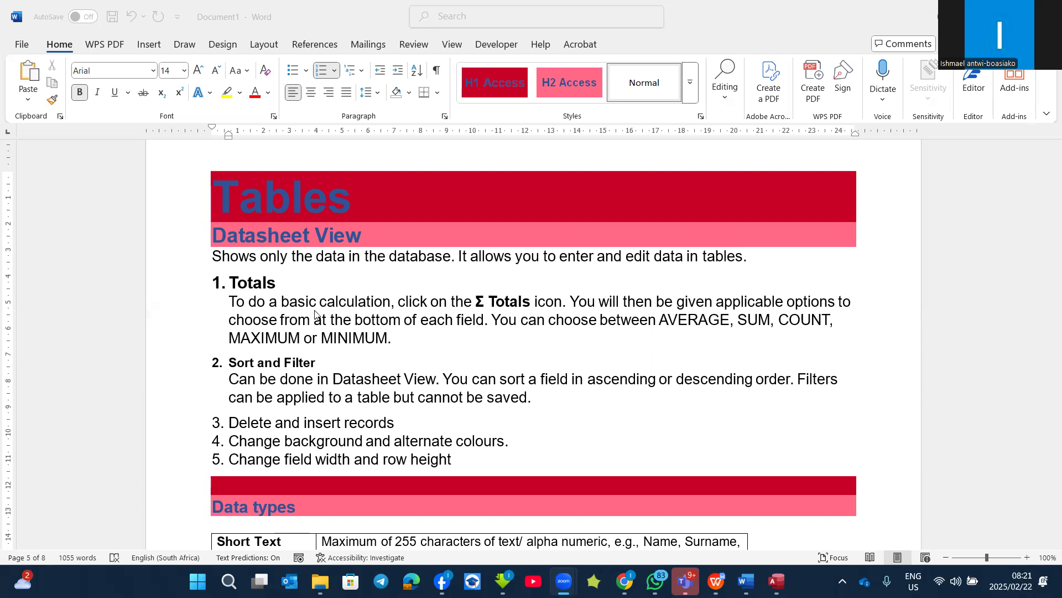
Step: Read through the notes on Datasheet View, data types and Design View
{"action": "scroll", "coordinate": [322, 313], "scroll_direction": "down", "scroll_amount": 10}
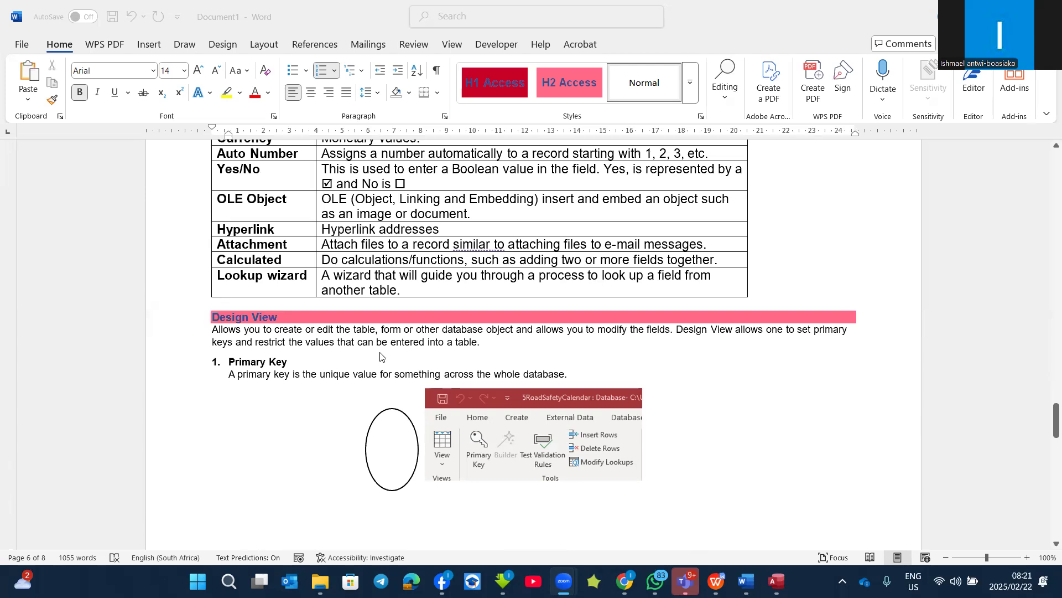
{"action": "scroll", "coordinate": [379, 356], "scroll_direction": "up", "scroll_amount": 10}
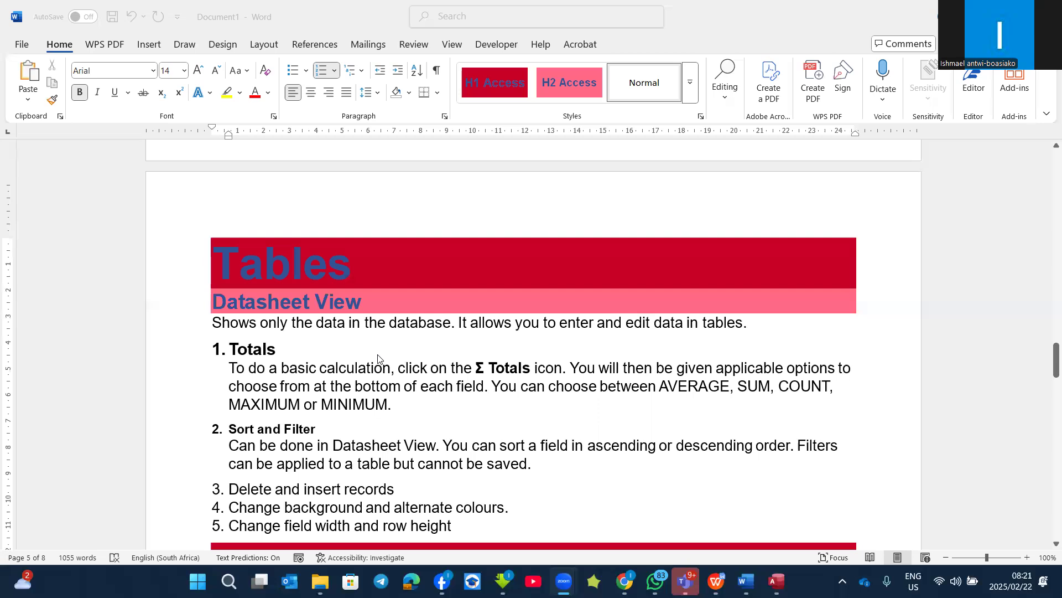
{"action": "scroll", "coordinate": [380, 360], "scroll_direction": "down", "scroll_amount": 1}
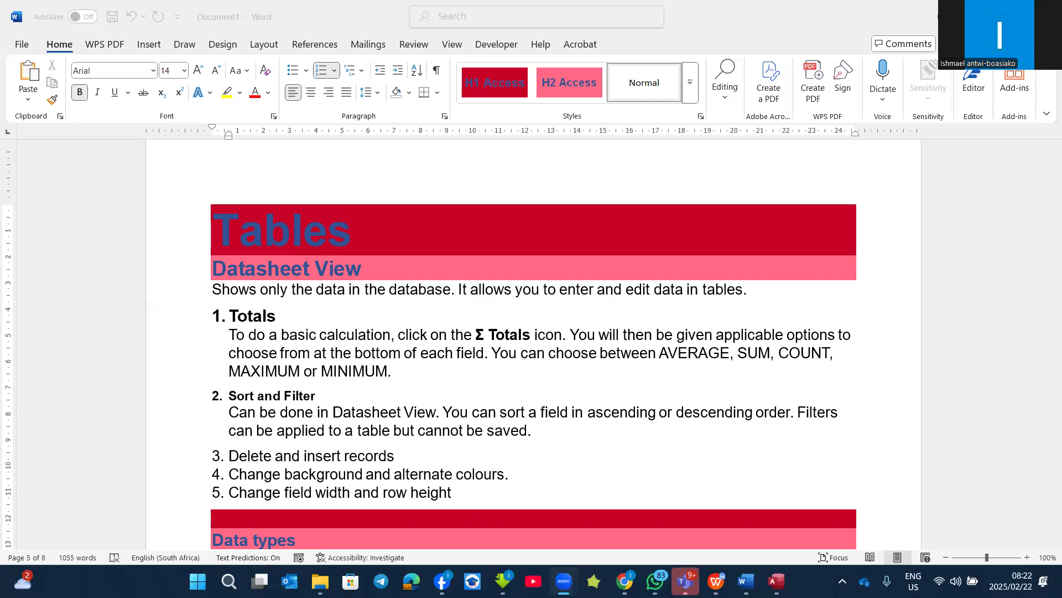
Step: Switch to the 5Save database in Access and close all open objects
{"action": "key", "text": "alt+Tab"}
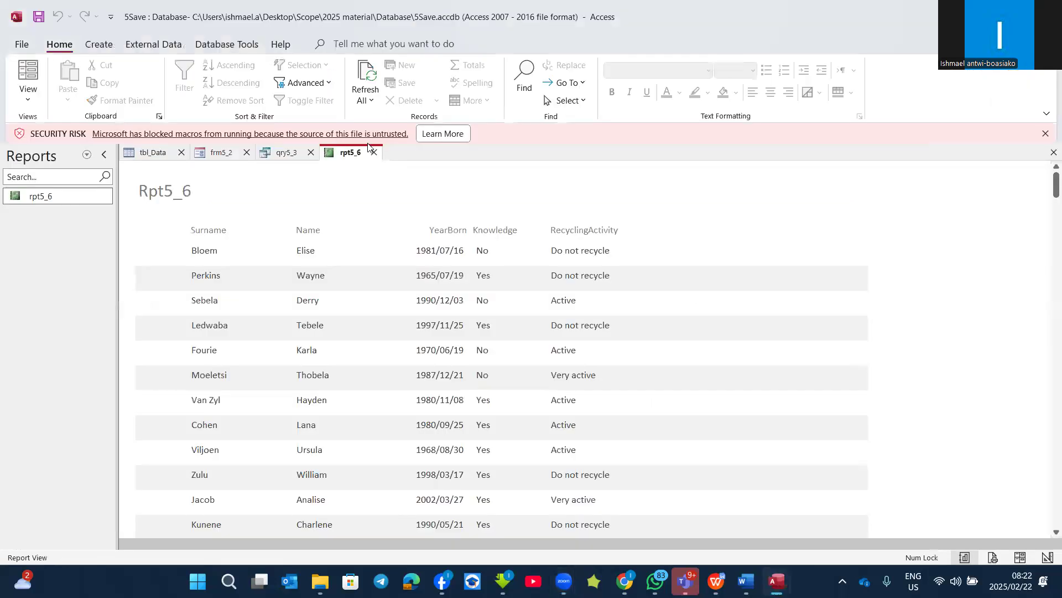
{"action": "right_click", "coordinate": [347, 152]}
{"action": "left_click", "coordinate": [381, 199]}
Step: List all Access objects and open the tbl_Data table in Datasheet View
{"action": "left_click", "coordinate": [86, 155]}
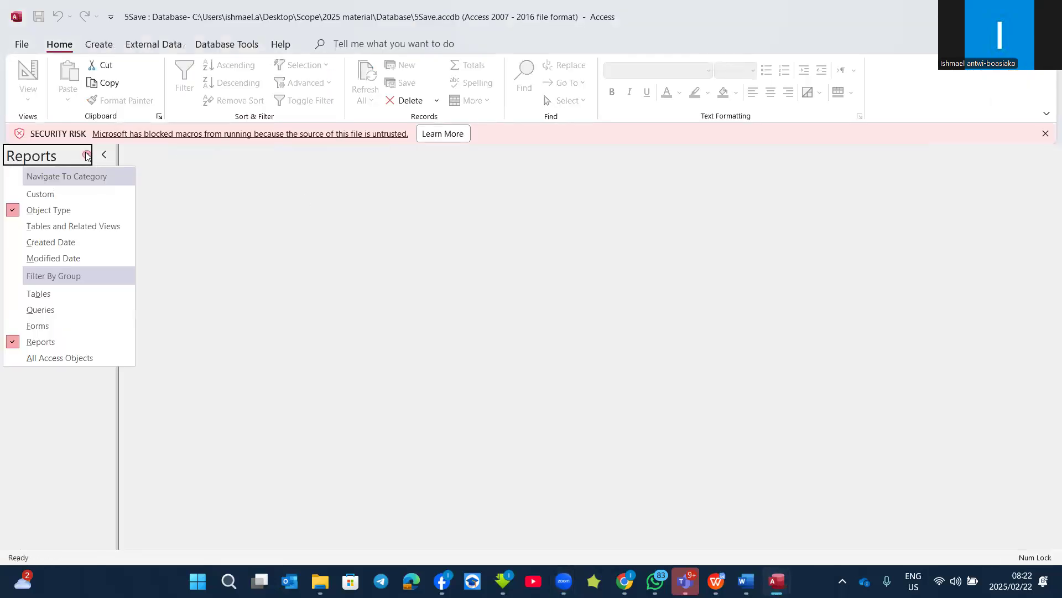
{"action": "left_click", "coordinate": [41, 358]}
{"action": "double_click", "coordinate": [47, 209]}
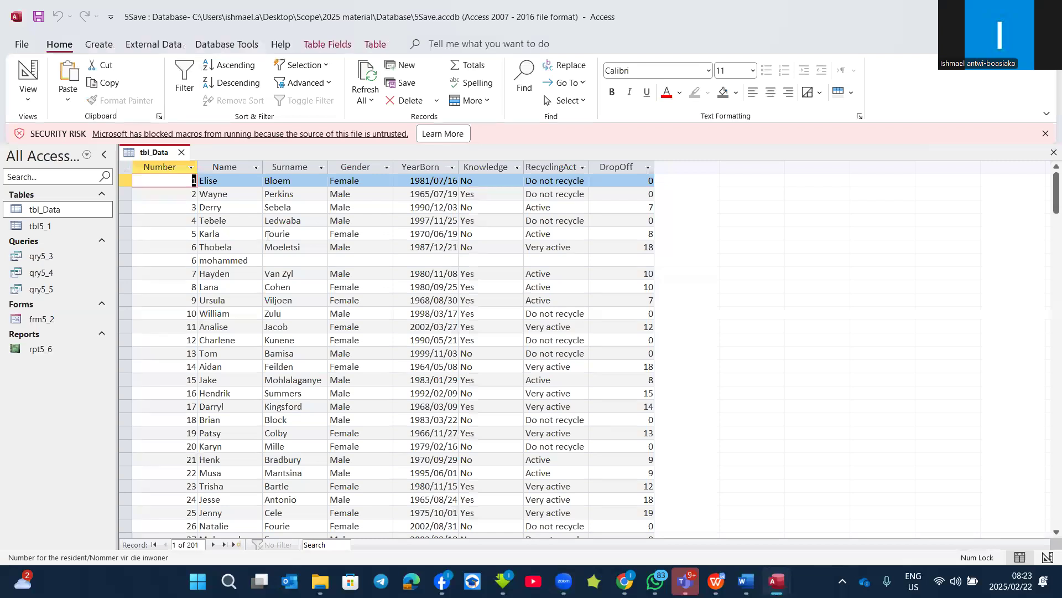
{"action": "right_click", "coordinate": [34, 213]}
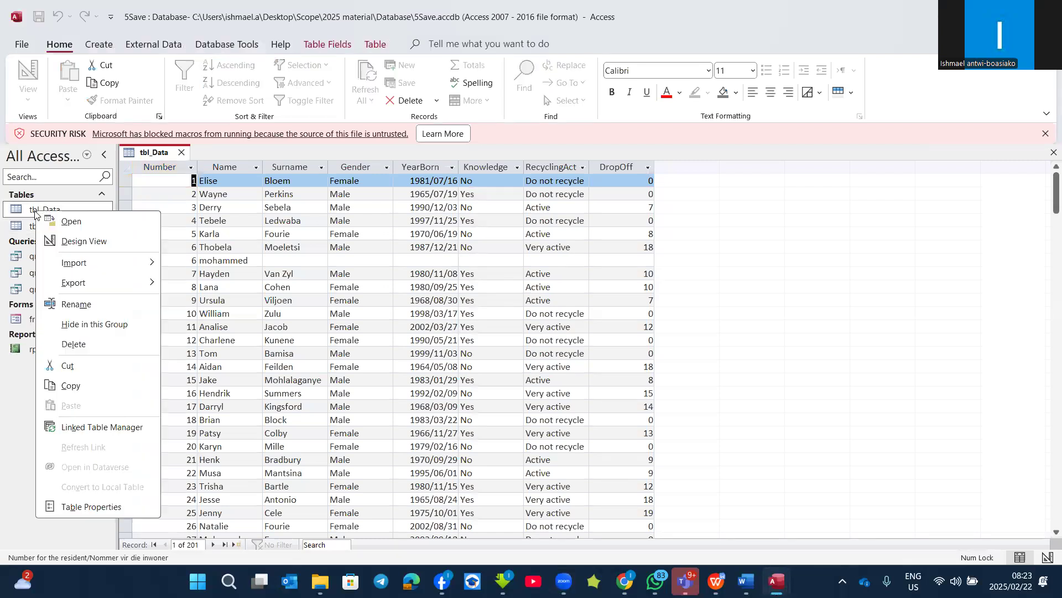
{"action": "left_click", "coordinate": [79, 224]}
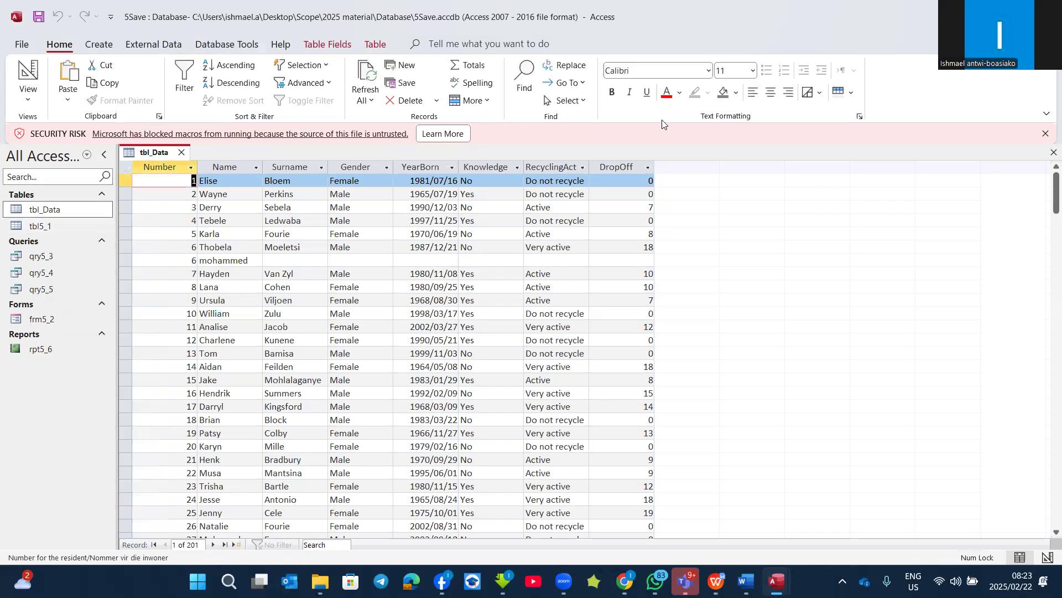
Step: Show tbl_Data in Design View, reopen its datasheet, and go back to Design View
{"action": "right_click", "coordinate": [69, 215]}
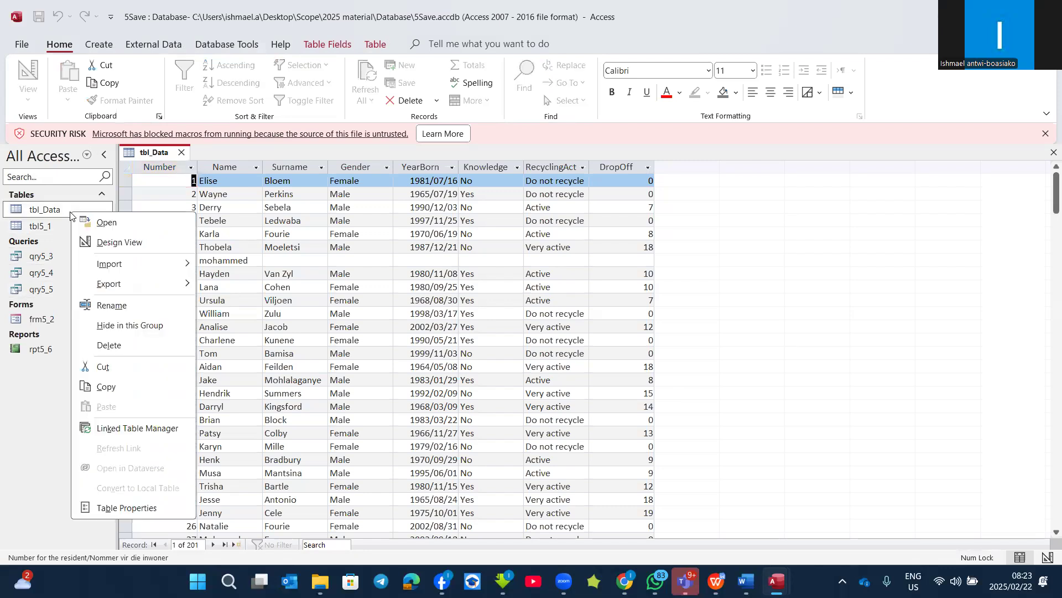
{"action": "left_click", "coordinate": [158, 246]}
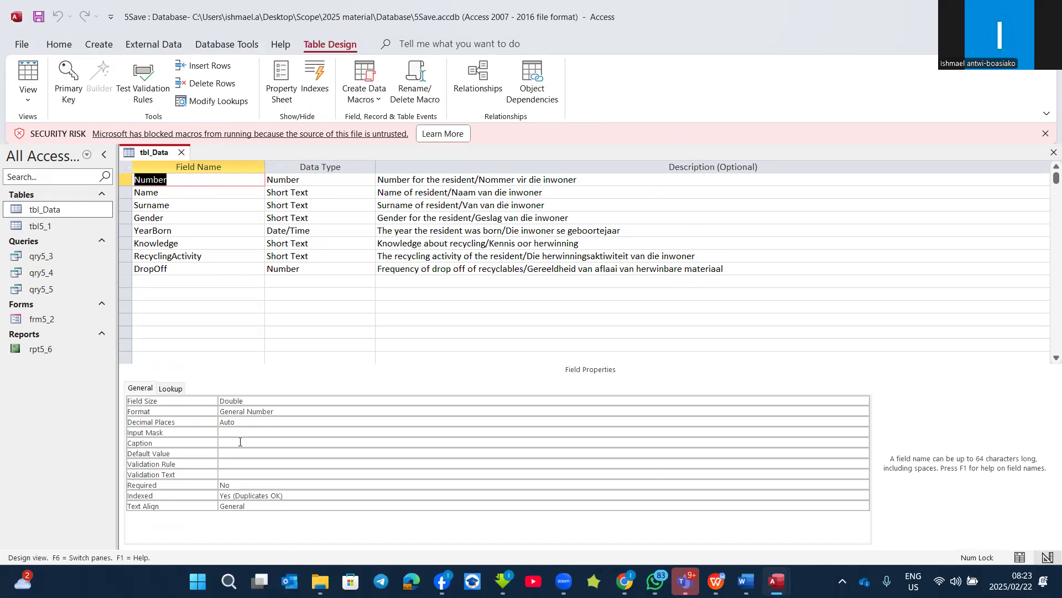
{"action": "double_click", "coordinate": [69, 209]}
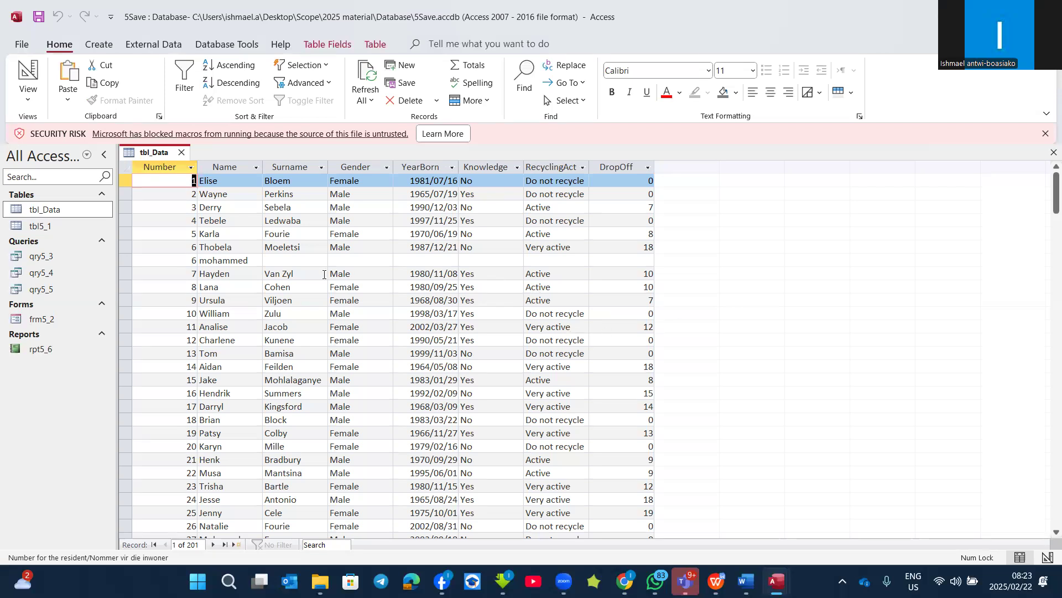
{"action": "left_click", "coordinate": [1047, 555]}
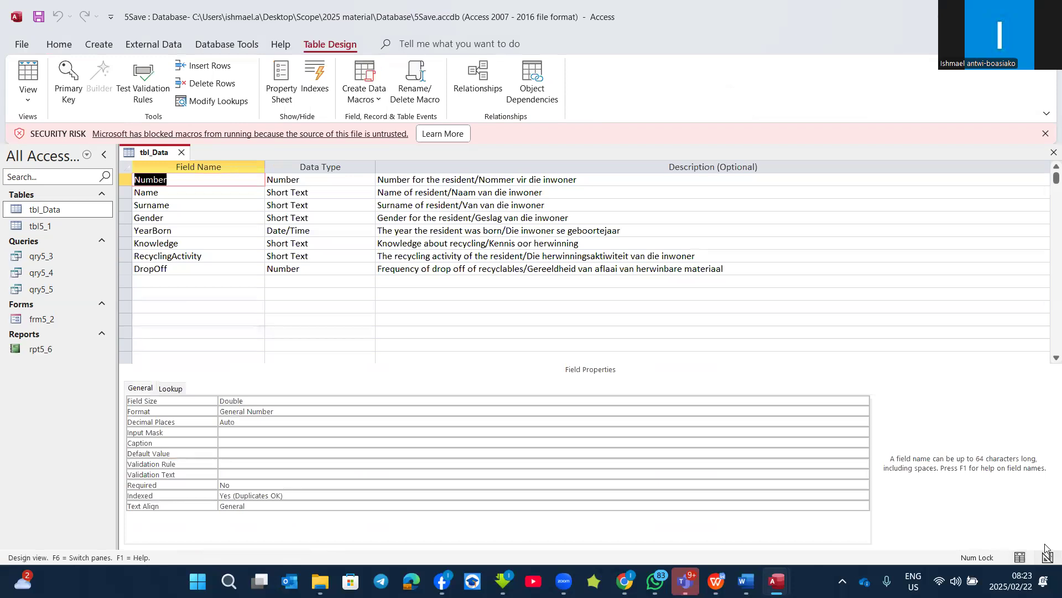
Step: Check the available table views and return tbl_Data to Datasheet View
{"action": "left_click", "coordinate": [25, 102]}
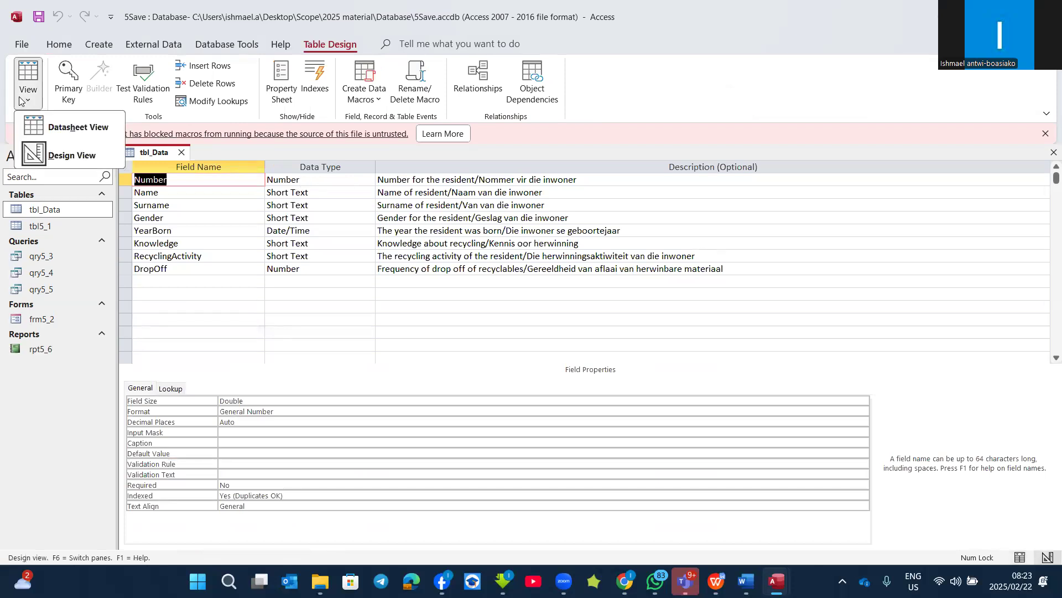
{"action": "left_click", "coordinate": [342, 49]}
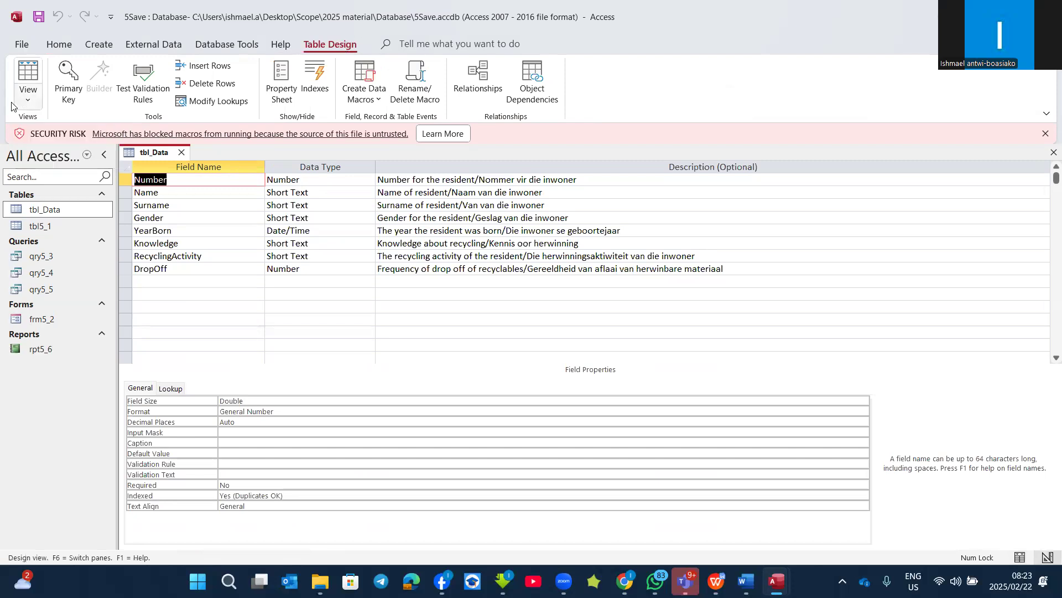
{"action": "left_click", "coordinate": [27, 100]}
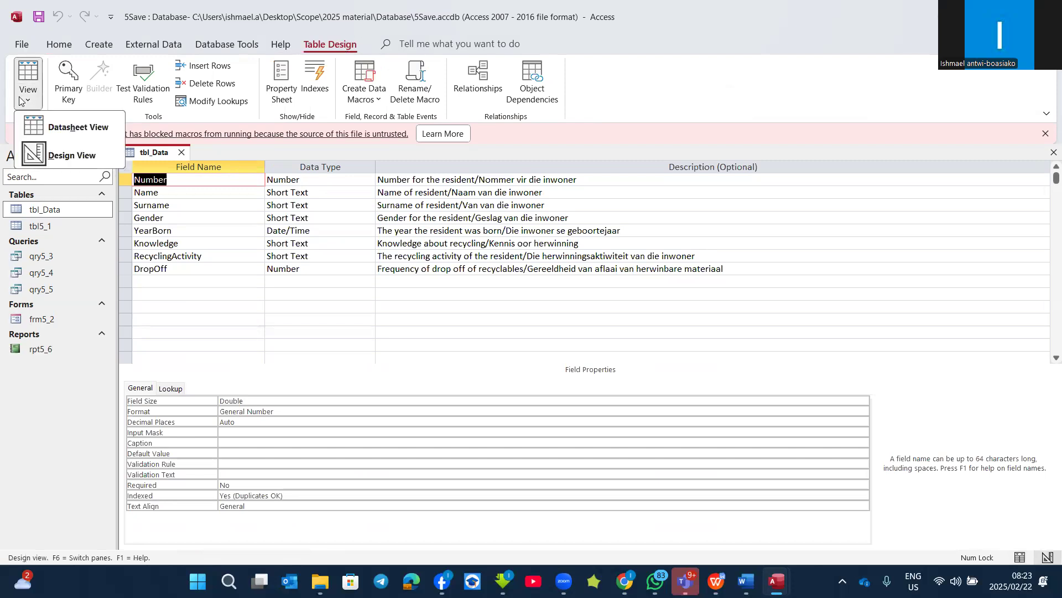
{"action": "left_click", "coordinate": [57, 160]}
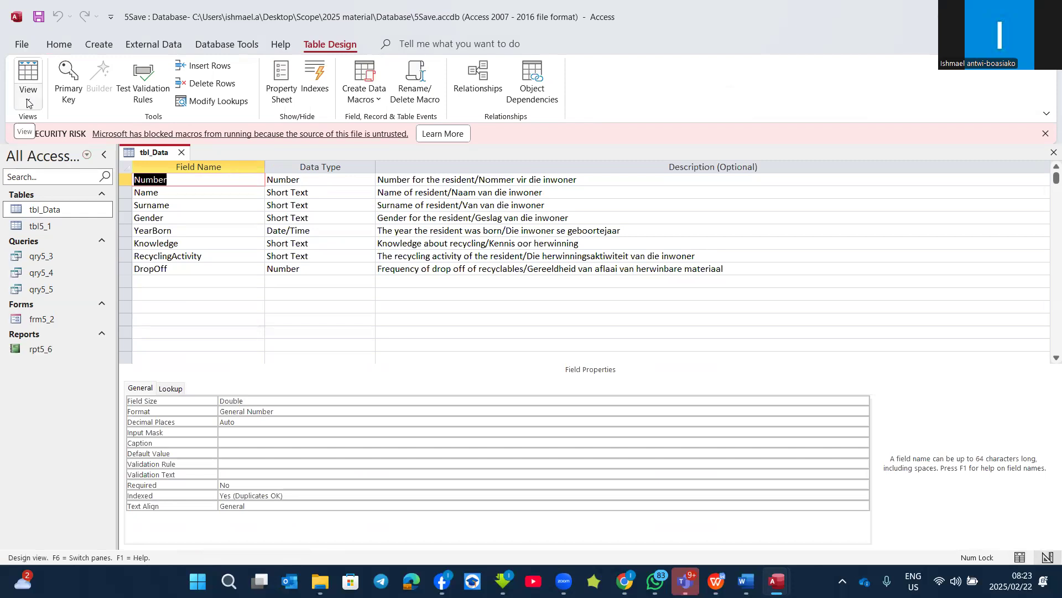
{"action": "left_click", "coordinate": [28, 102]}
{"action": "left_click", "coordinate": [75, 131]}
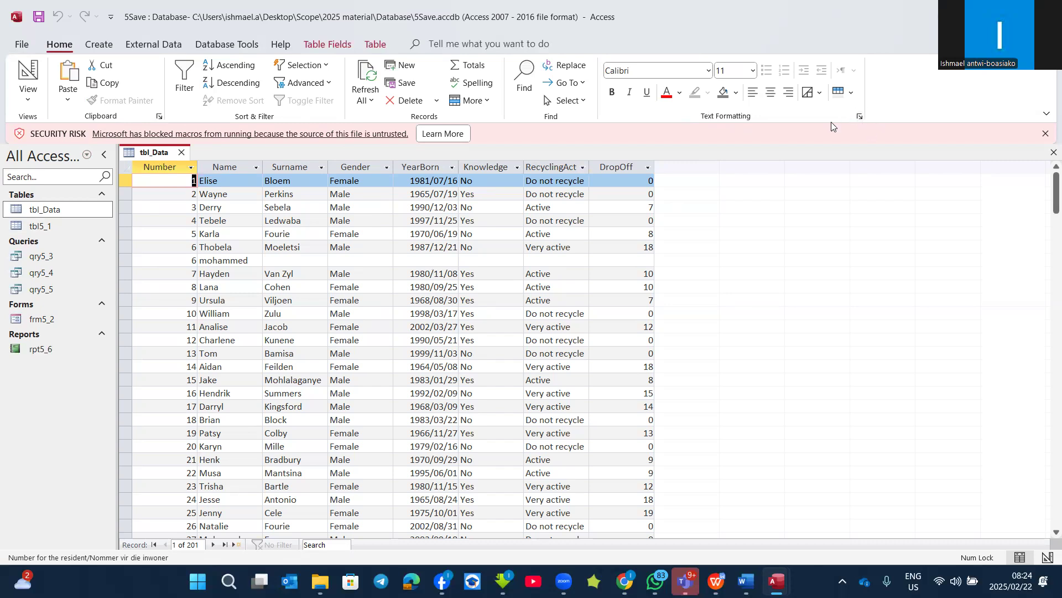
Step: Try the cell effects in the datasheet formatting and apply Raised to the tbl_Data datasheet
{"action": "left_click", "coordinate": [859, 116]}
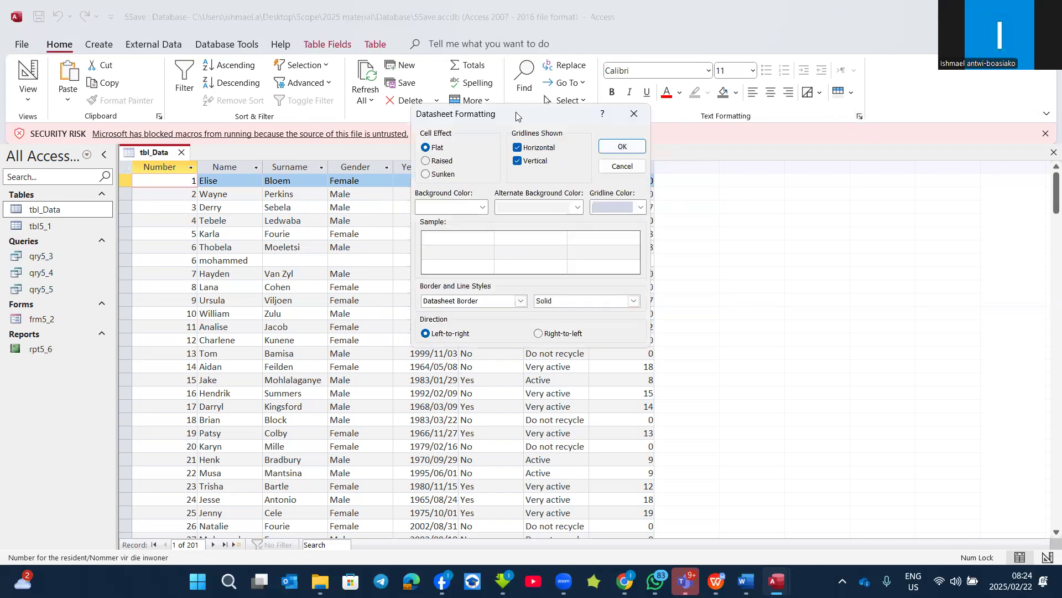
{"action": "left_click_drag", "start_coordinate": [516, 115], "coordinate": [724, 151]}
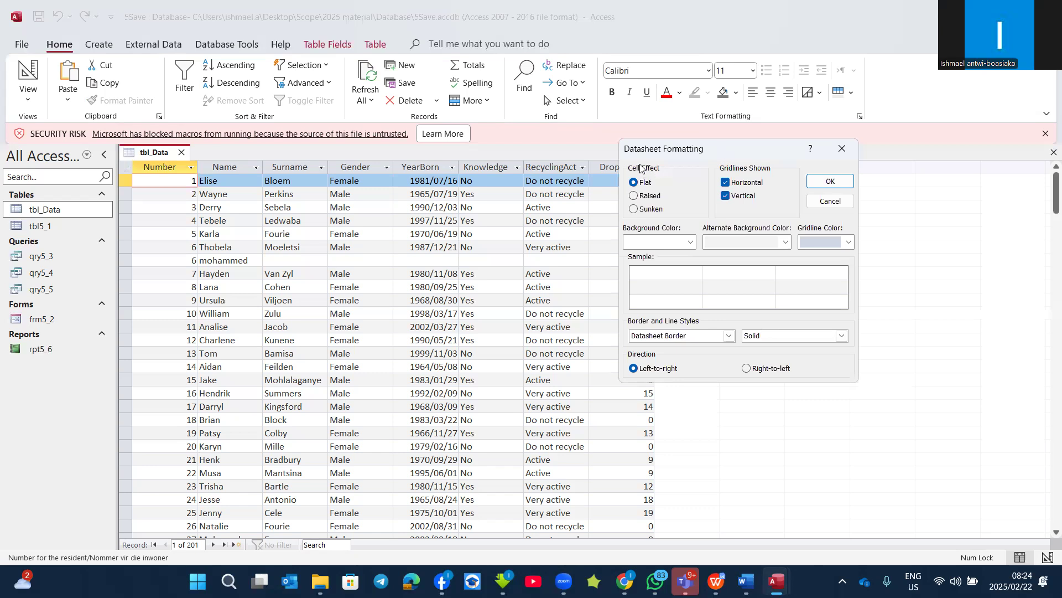
{"action": "left_click", "coordinate": [636, 193]}
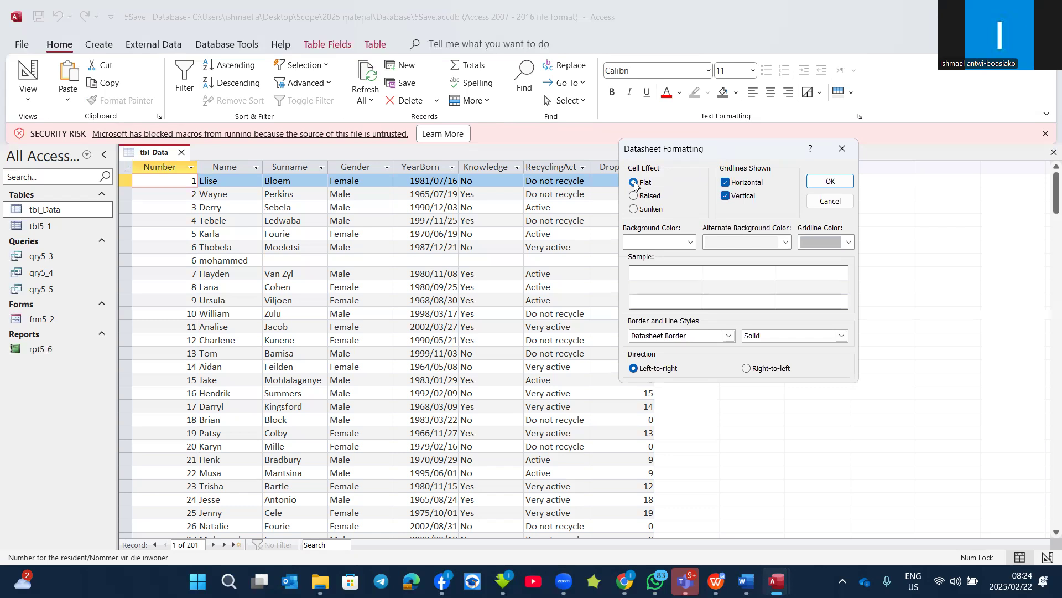
{"action": "left_click", "coordinate": [635, 207]}
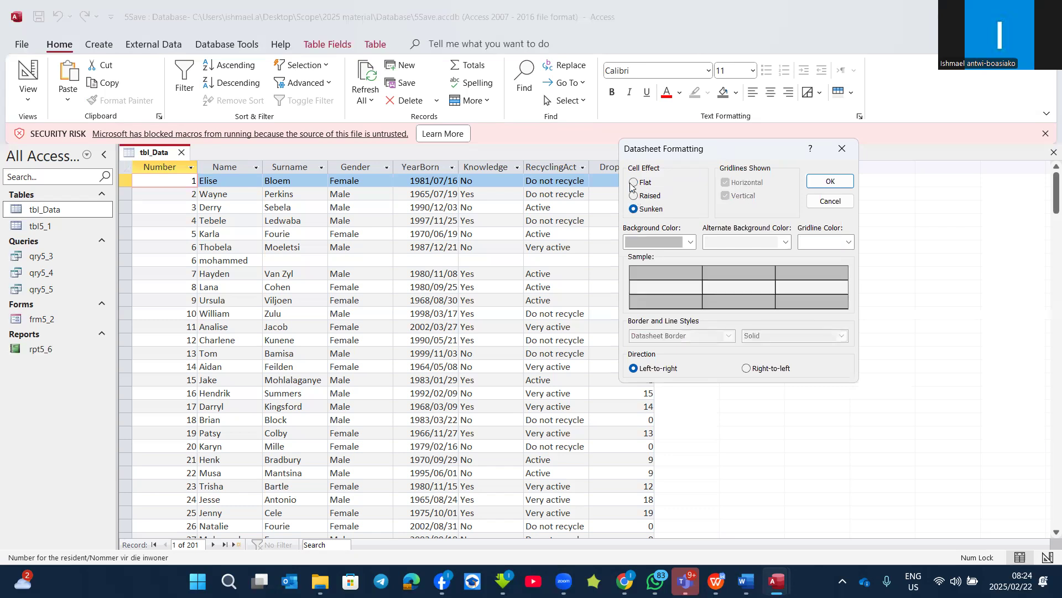
{"action": "left_click", "coordinate": [633, 183]}
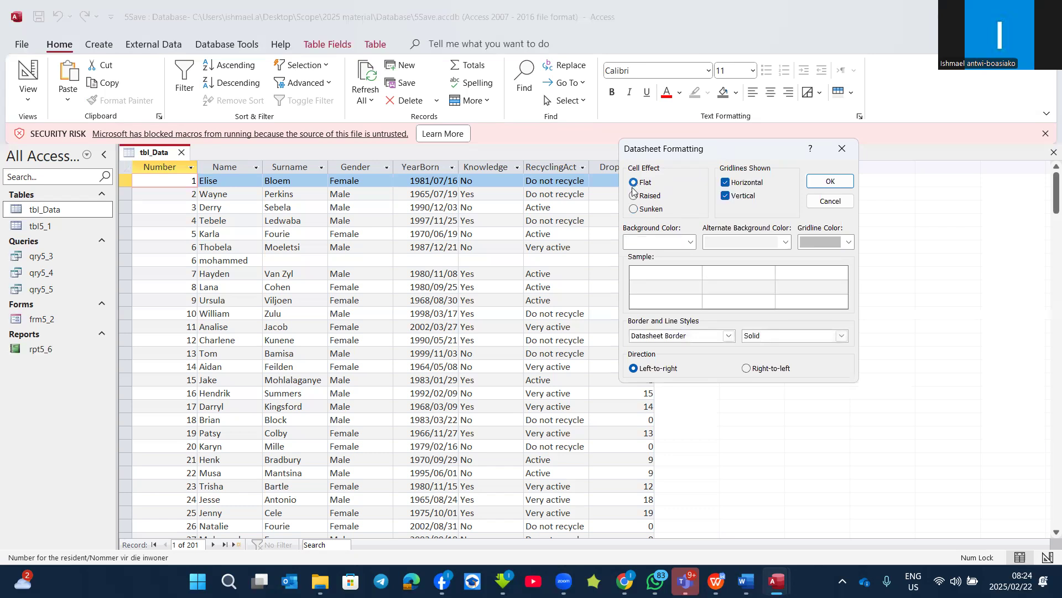
{"action": "left_click", "coordinate": [634, 196]}
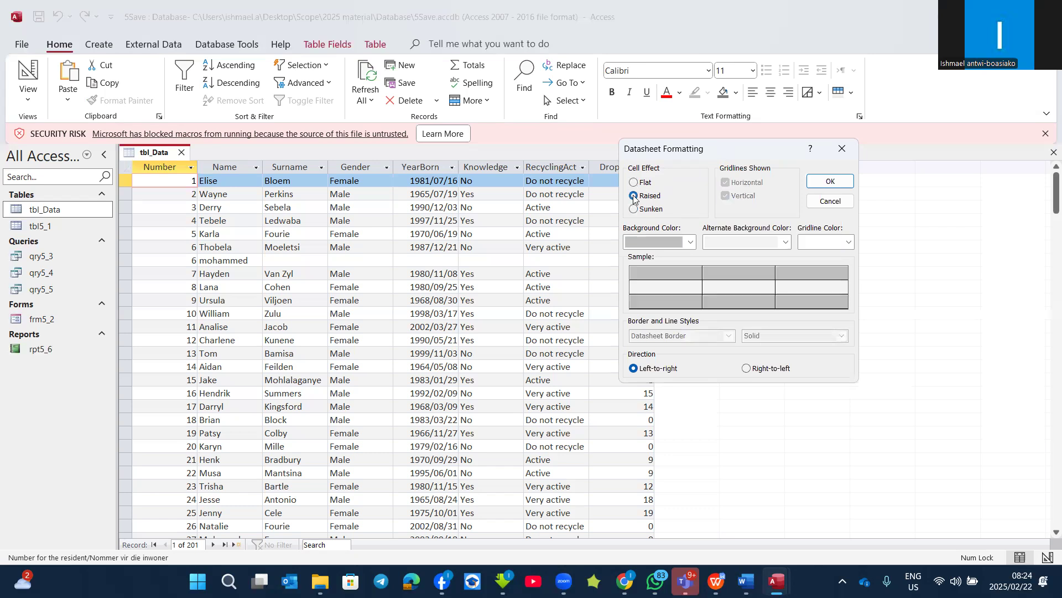
{"action": "left_click", "coordinate": [830, 182]}
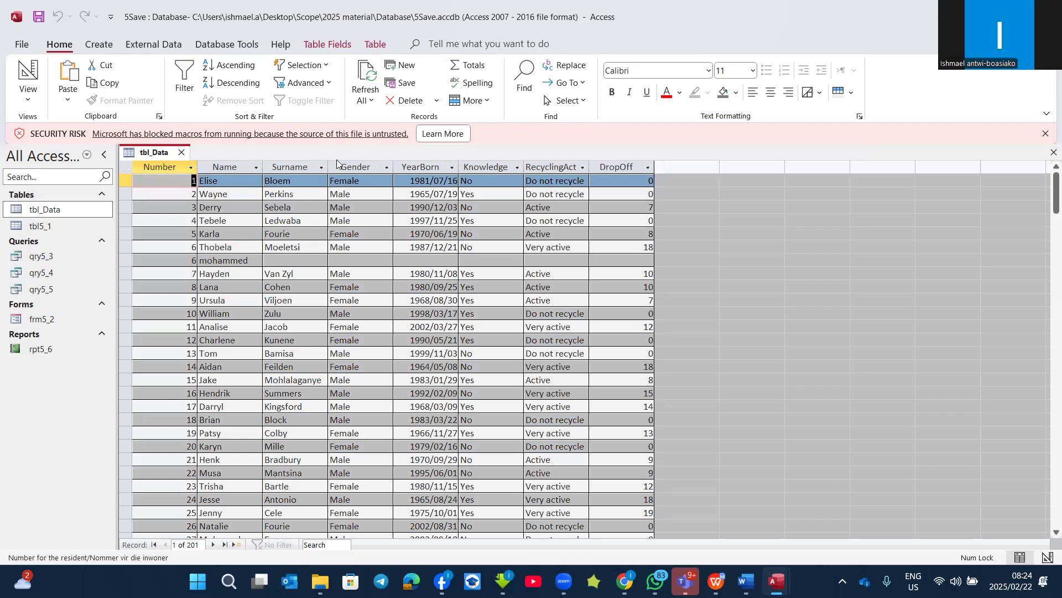
Step: Format the datasheet with a light blue-grey background, a red alternate background and purple gridlines
{"action": "left_click", "coordinate": [860, 117]}
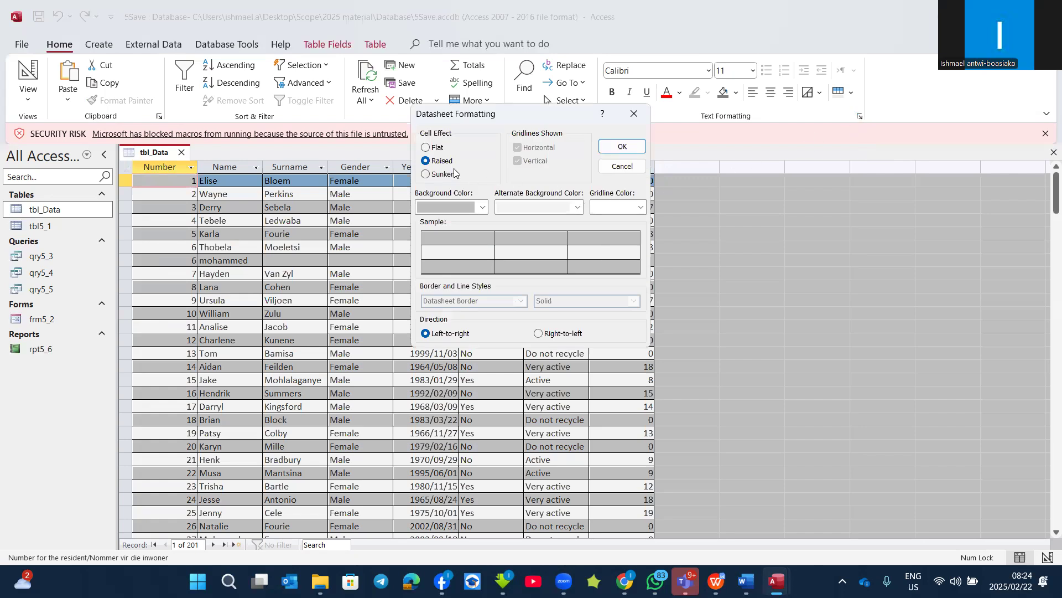
{"action": "left_click", "coordinate": [483, 208]}
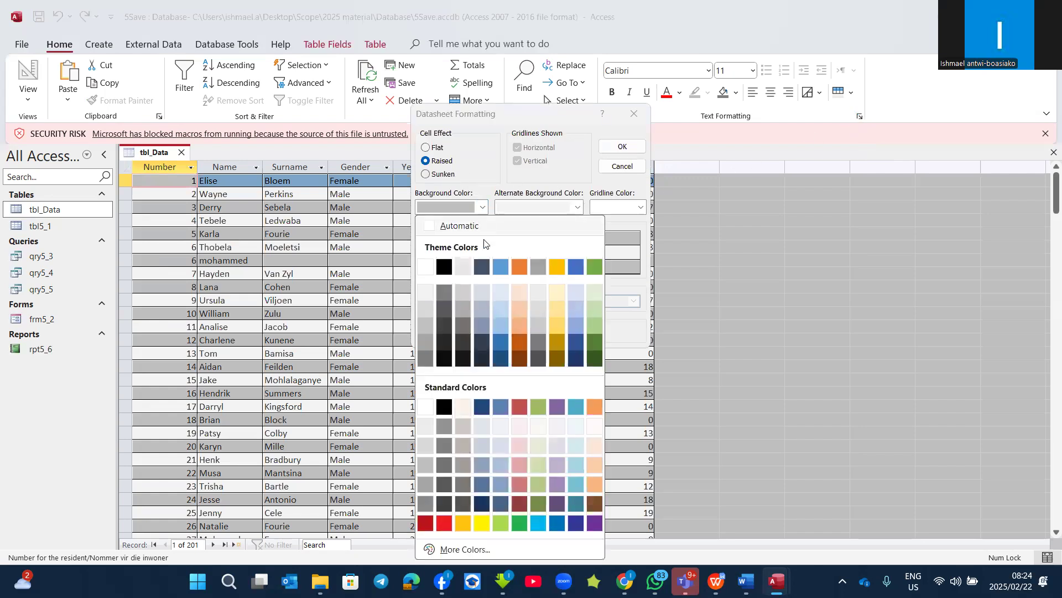
{"action": "left_click", "coordinate": [496, 452]}
{"action": "left_click", "coordinate": [573, 207]}
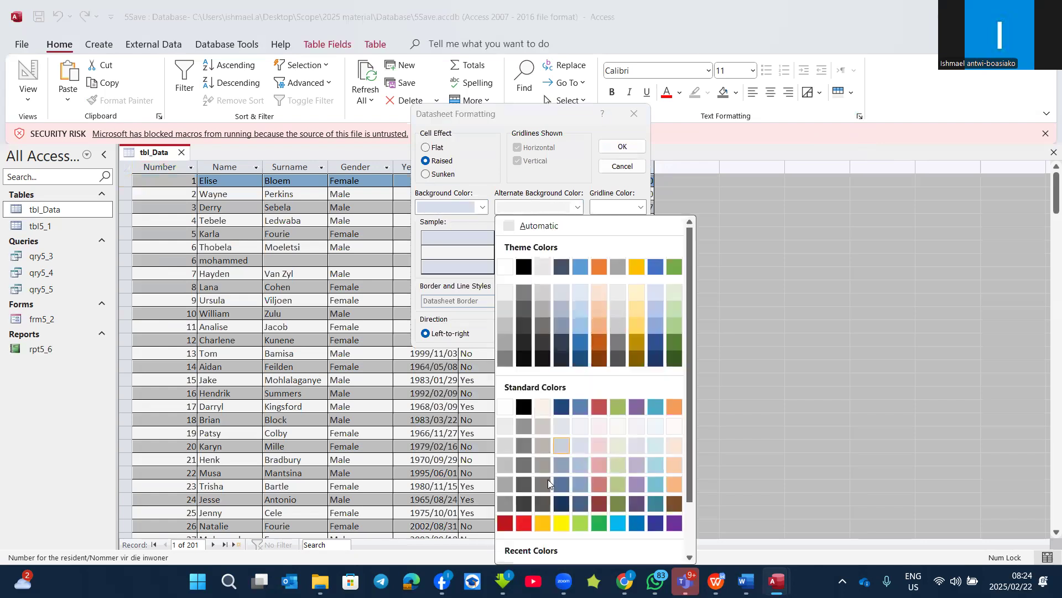
{"action": "left_click", "coordinate": [524, 523]}
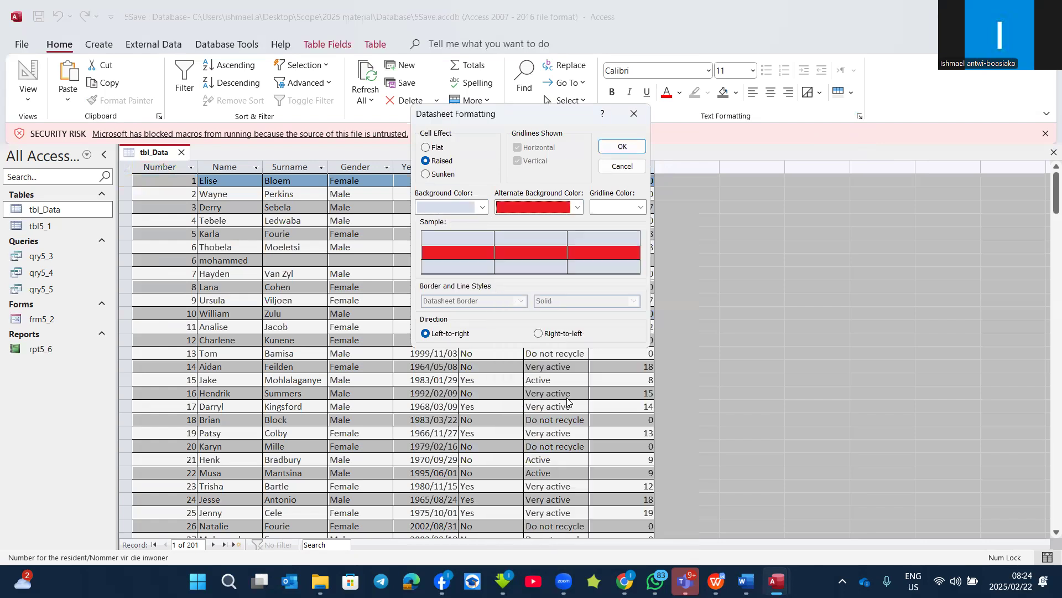
{"action": "left_click", "coordinate": [632, 209]}
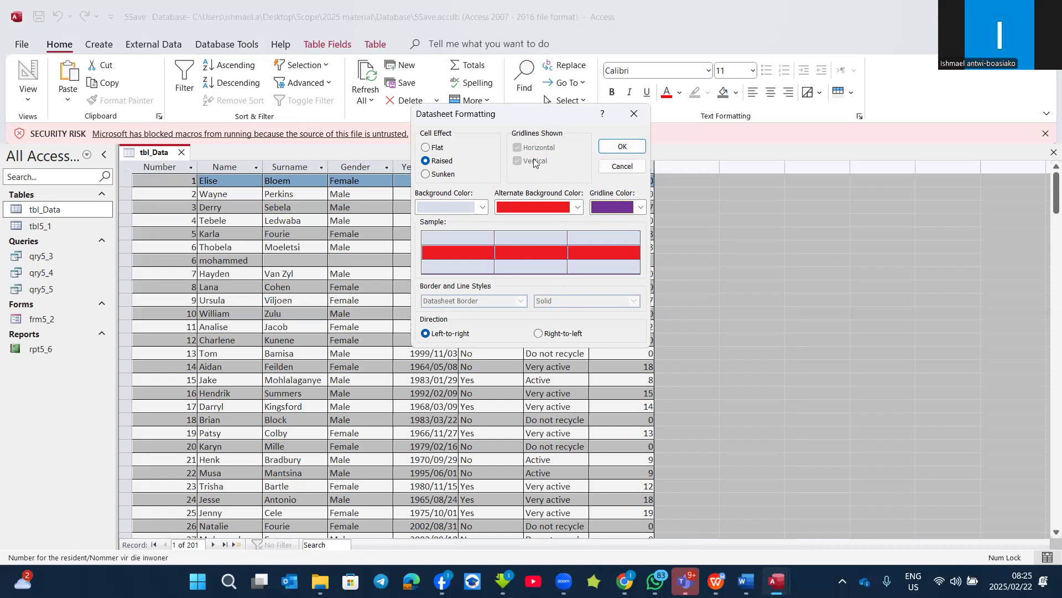
{"action": "left_click", "coordinate": [614, 147]}
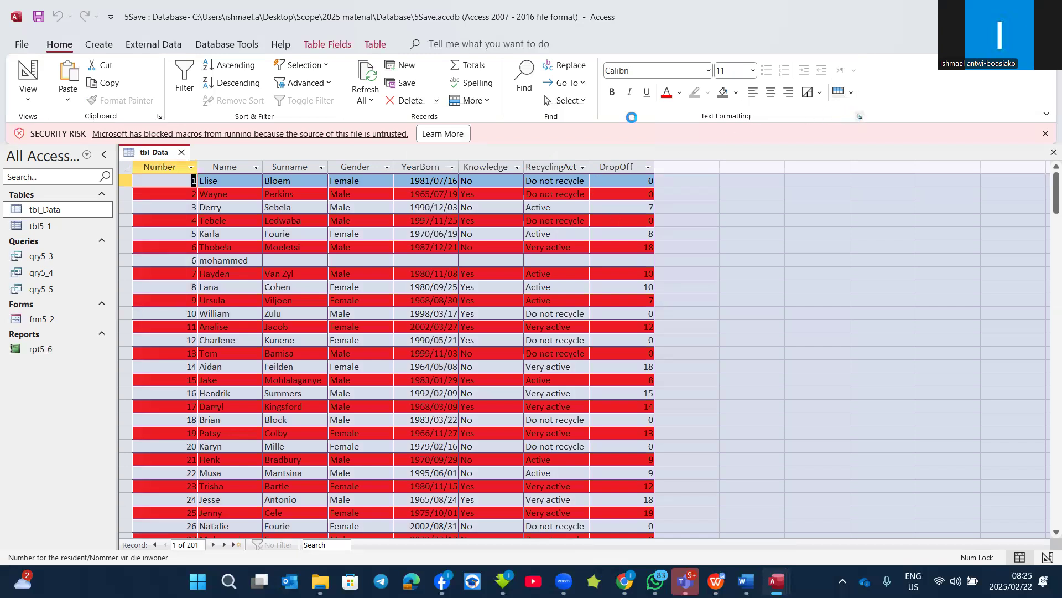
Step: Change the datasheet's cell effect to Flat and turn off the vertical gridlines
{"action": "left_click", "coordinate": [433, 176]}
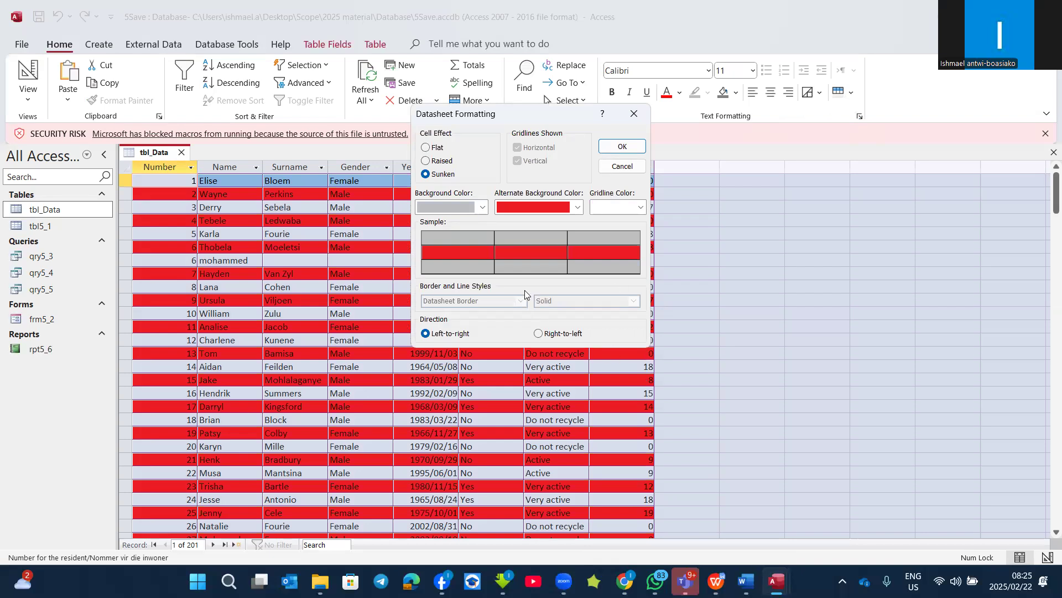
{"action": "left_click", "coordinate": [430, 146]}
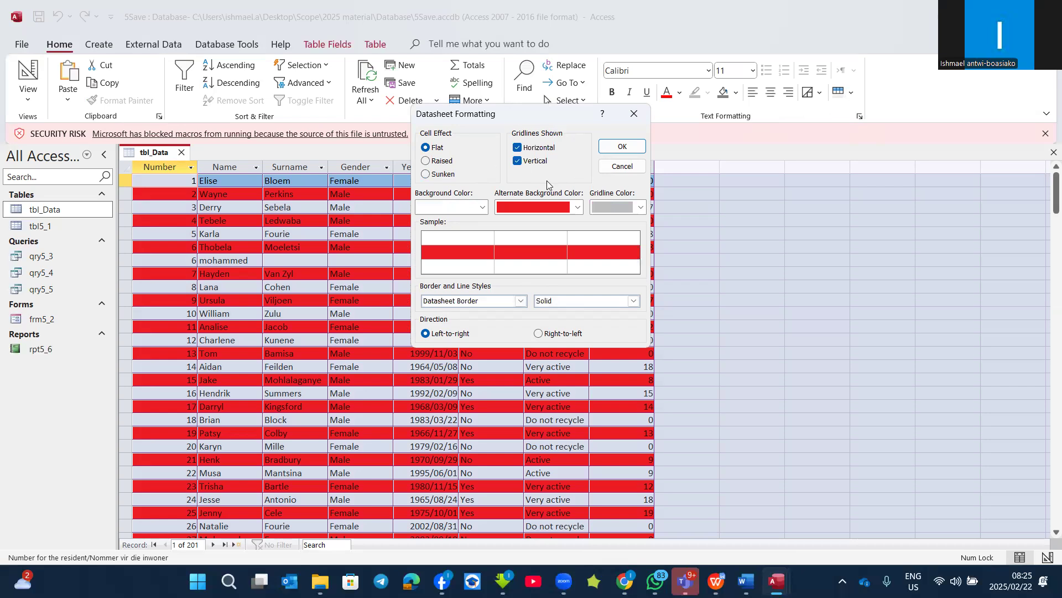
{"action": "left_click", "coordinate": [517, 161]}
{"action": "left_click", "coordinate": [622, 146]}
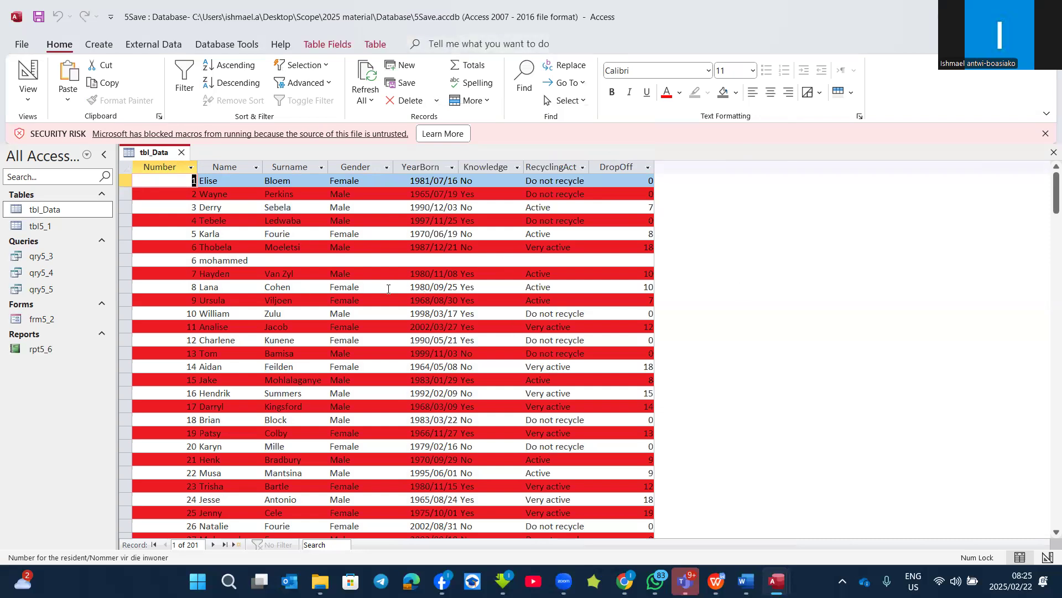
Step: Sort tbl_Data by the Name field in ascending and descending order, and remove the sort
{"action": "left_click", "coordinate": [323, 300]}
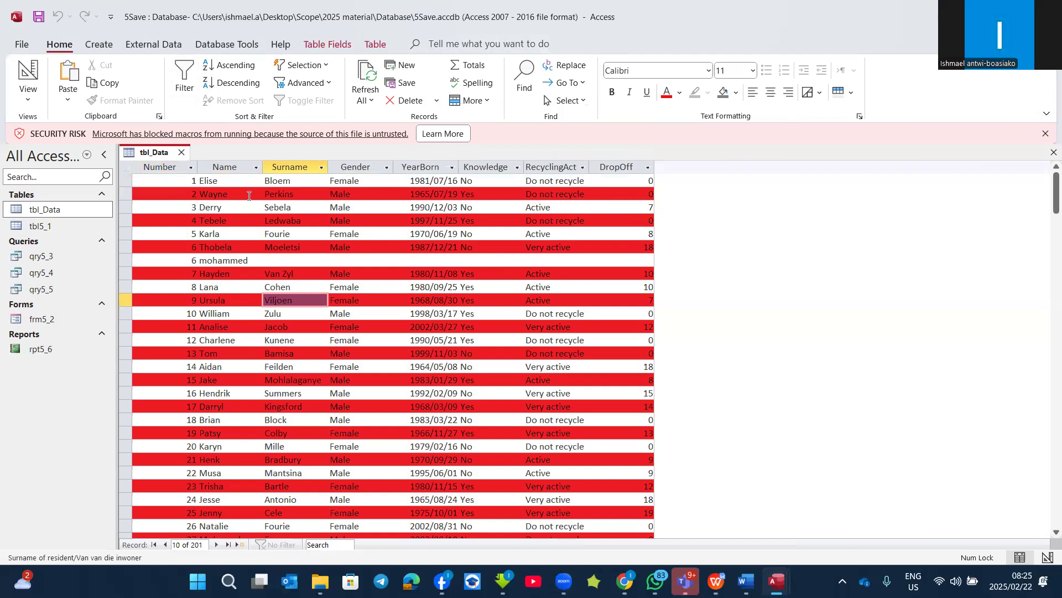
{"action": "left_click", "coordinate": [222, 166]}
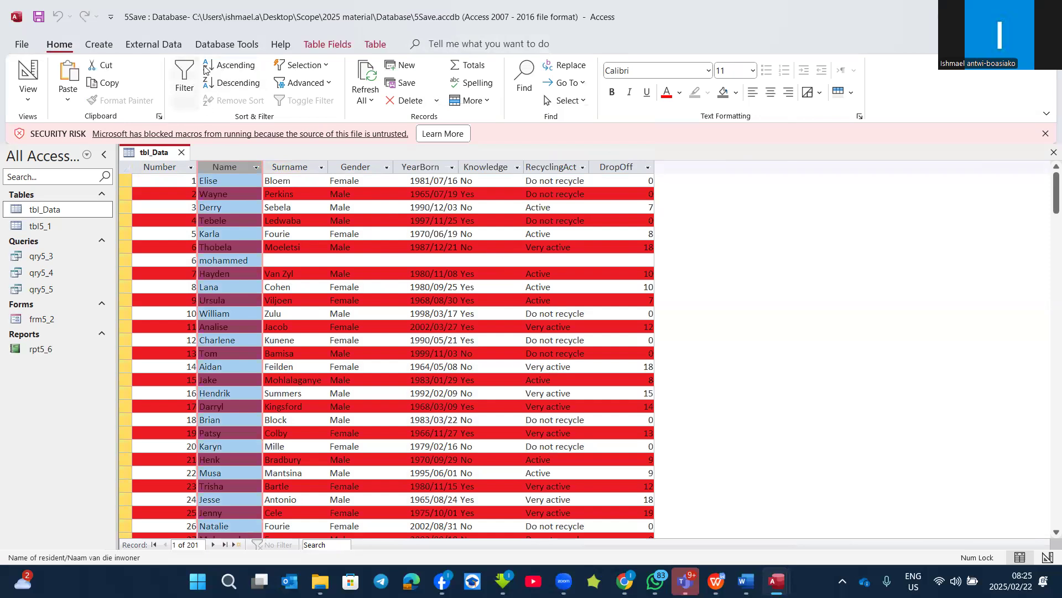
{"action": "left_click", "coordinate": [229, 68]}
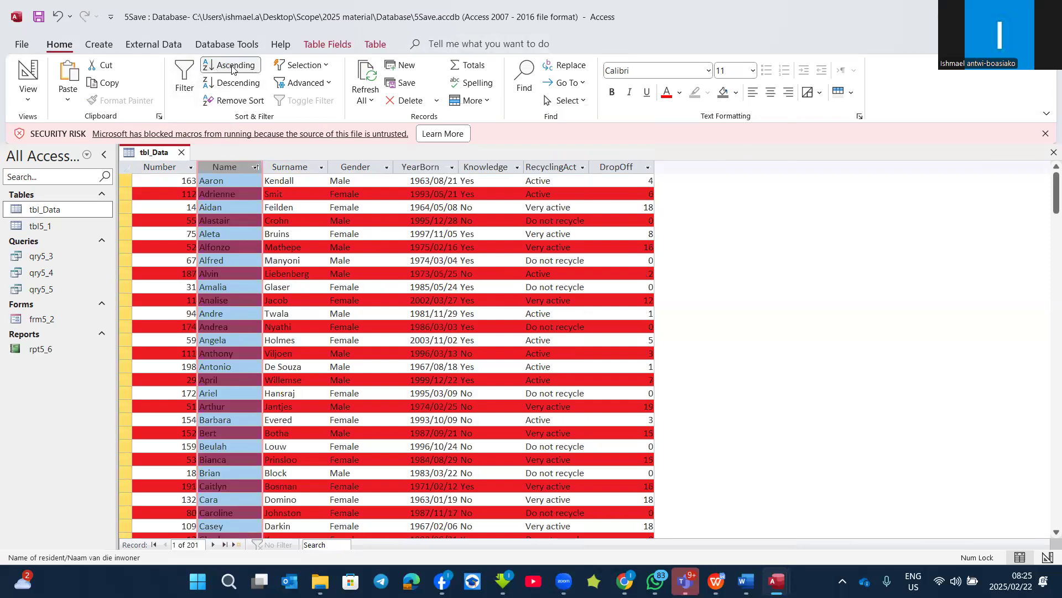
{"action": "left_click", "coordinate": [233, 83]}
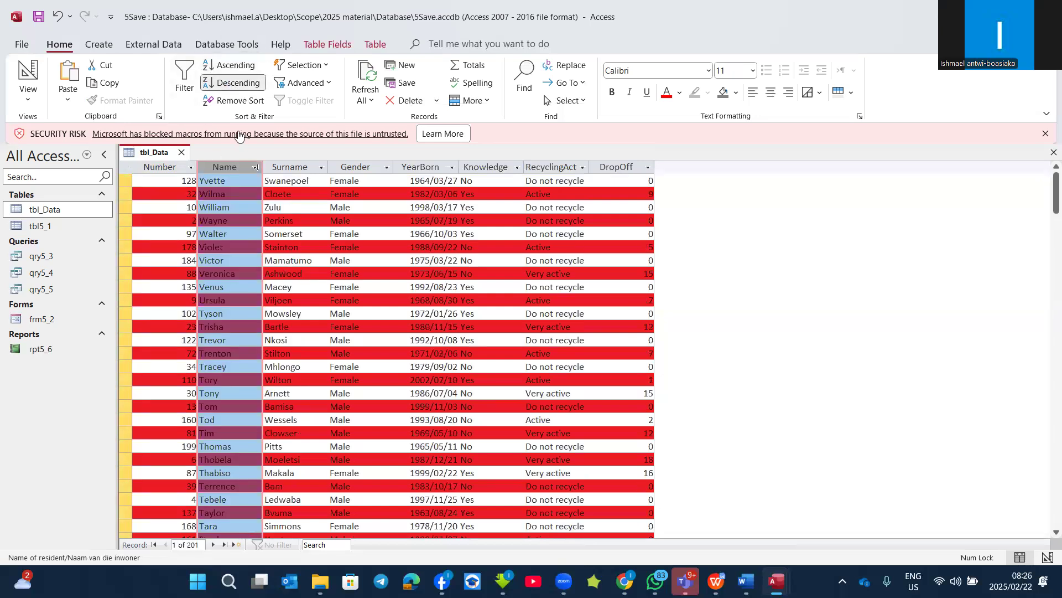
{"action": "left_click", "coordinate": [230, 102]}
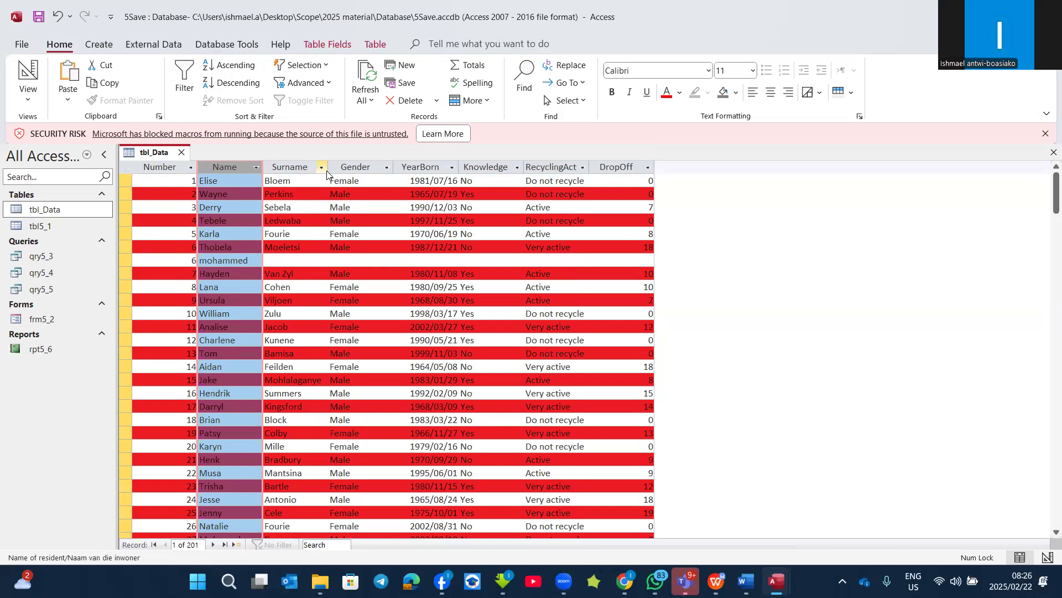
Step: Sort the Name field from Z to A with its own sort options, and remove that sort
{"action": "left_click", "coordinate": [256, 168]}
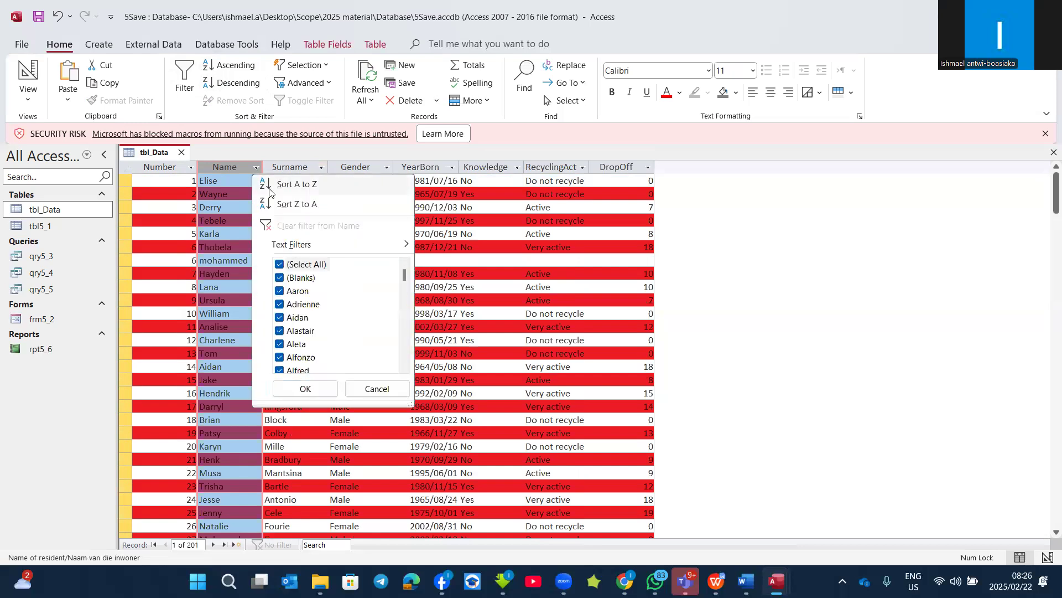
{"action": "left_click", "coordinate": [292, 206]}
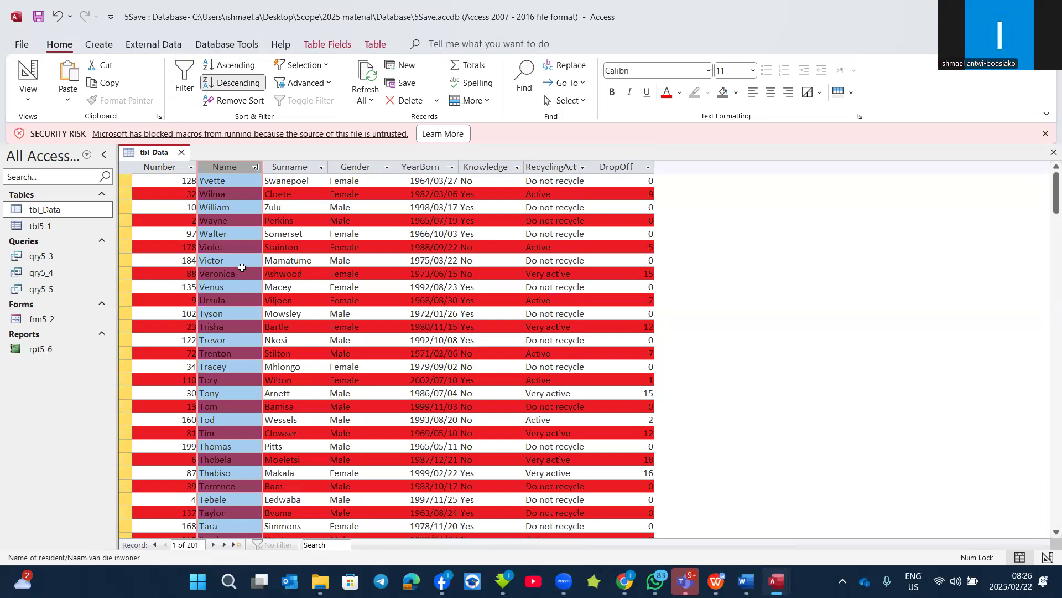
{"action": "left_click", "coordinate": [233, 100]}
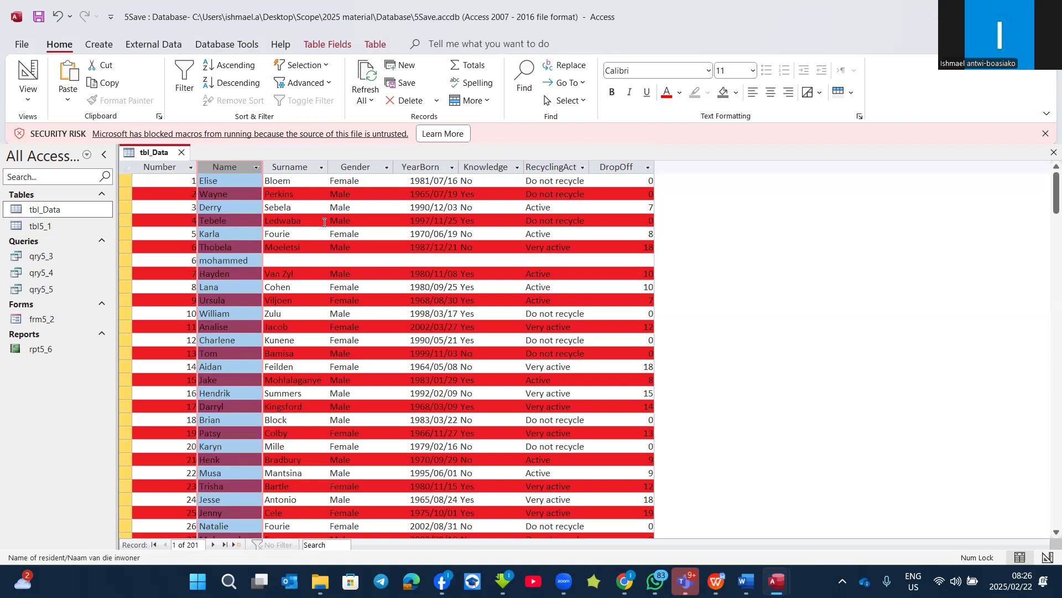
Step: Widen the RecyclingActivity column to fit its full heading and filter it to show only Active records
{"action": "left_click_drag", "start_coordinate": [590, 166], "coordinate": [635, 166]}
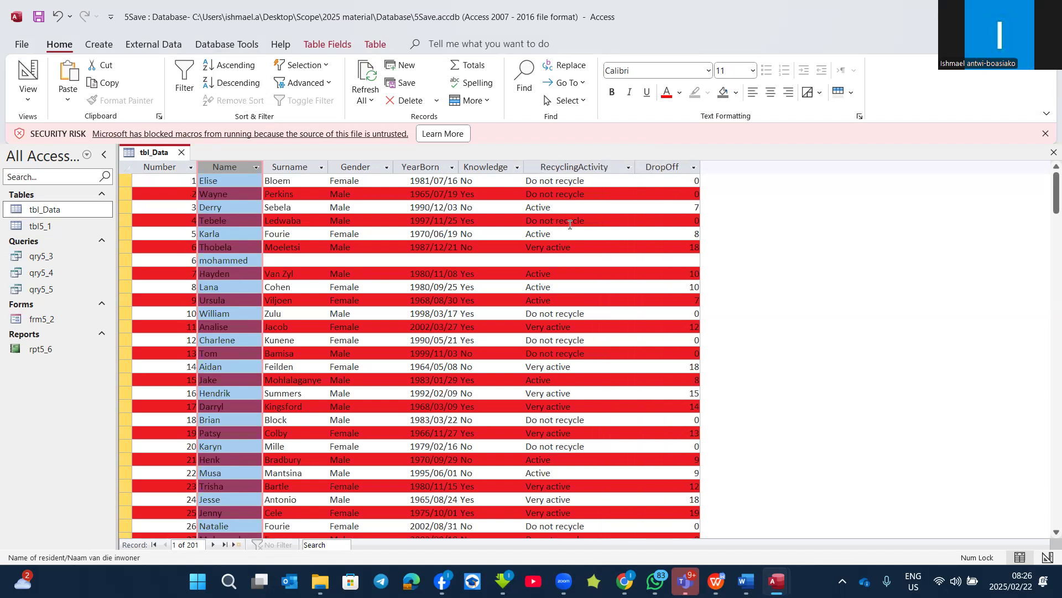
{"action": "left_click", "coordinate": [600, 169]}
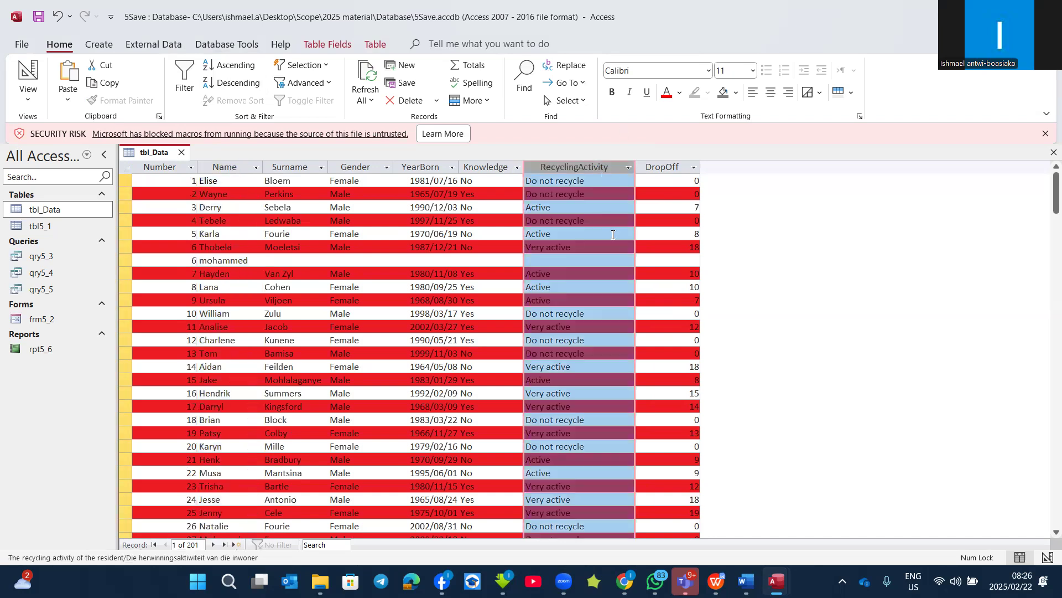
{"action": "left_click", "coordinate": [628, 168]}
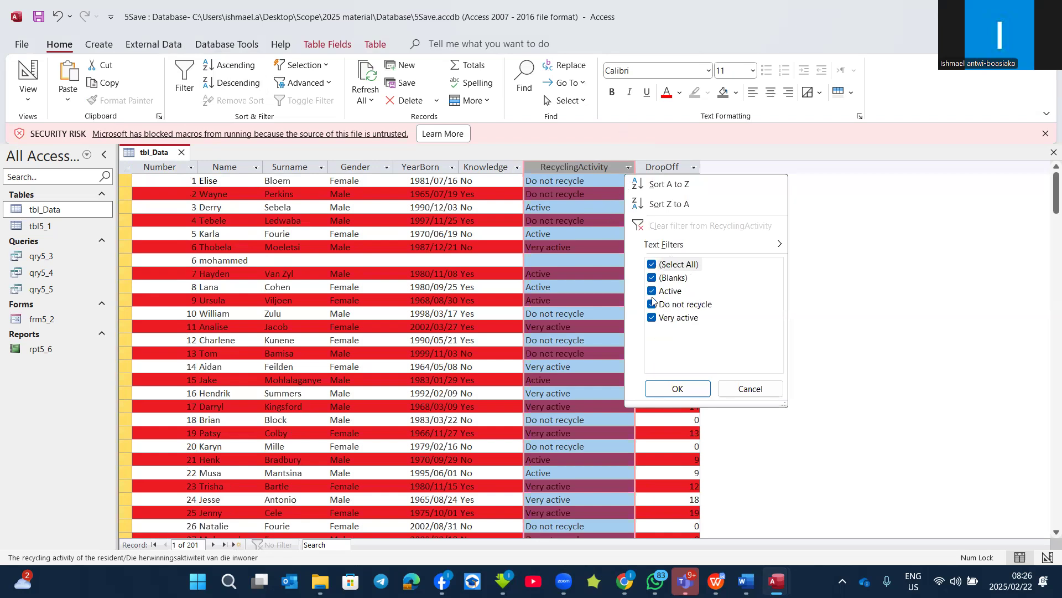
{"action": "left_click", "coordinate": [653, 265]}
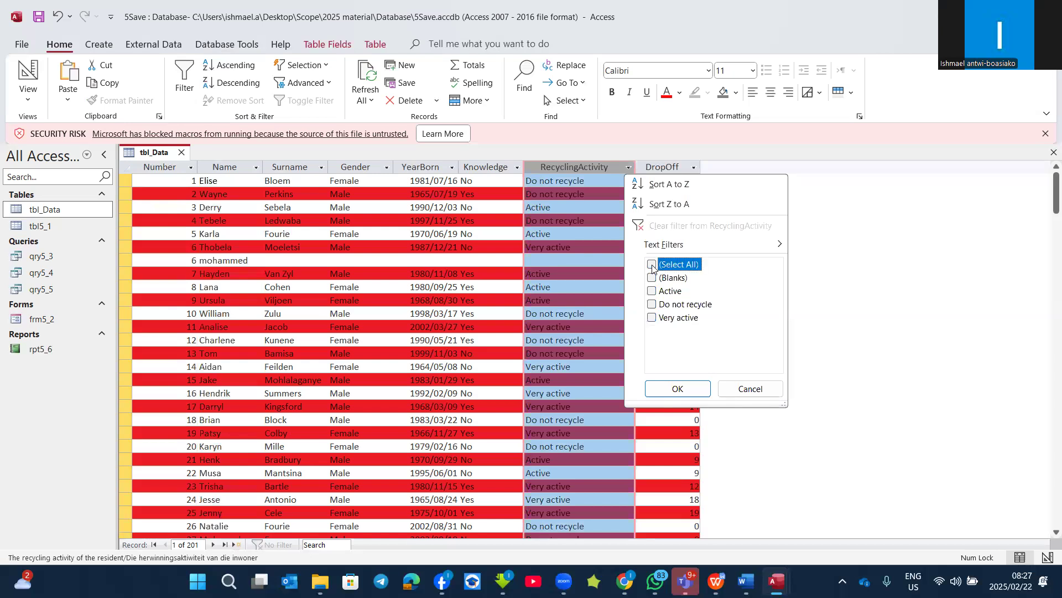
{"action": "left_click", "coordinate": [653, 291]}
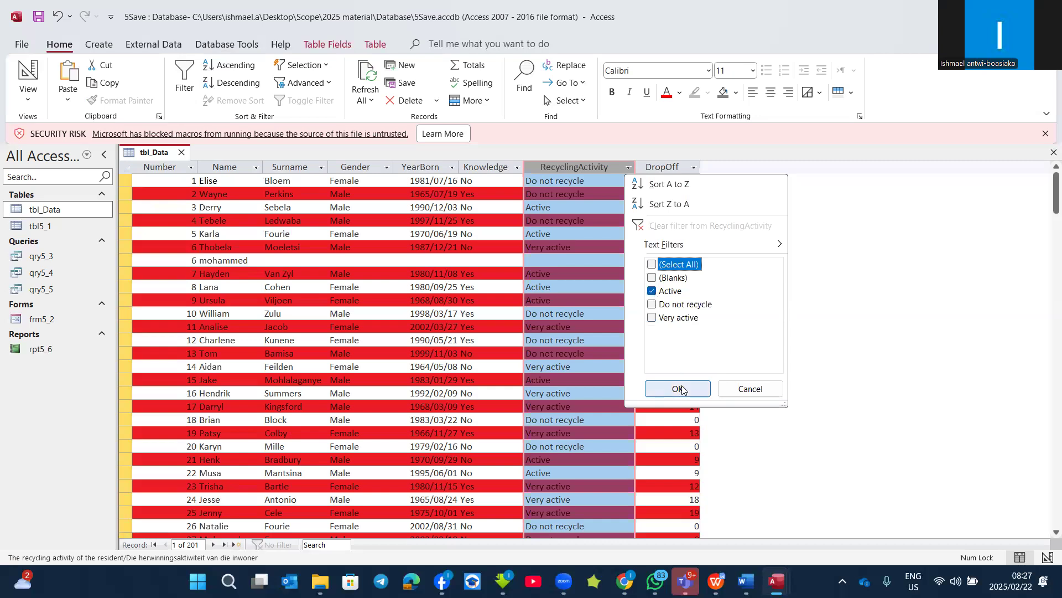
{"action": "left_click", "coordinate": [683, 389]}
{"action": "scroll", "coordinate": [532, 278], "scroll_direction": "down", "scroll_amount": 8}
{"action": "scroll", "coordinate": [532, 278], "scroll_direction": "down", "scroll_amount": 15}
{"action": "scroll", "coordinate": [547, 326], "scroll_direction": "up", "scroll_amount": 18}
{"action": "scroll", "coordinate": [550, 317], "scroll_direction": "up", "scroll_amount": 3}
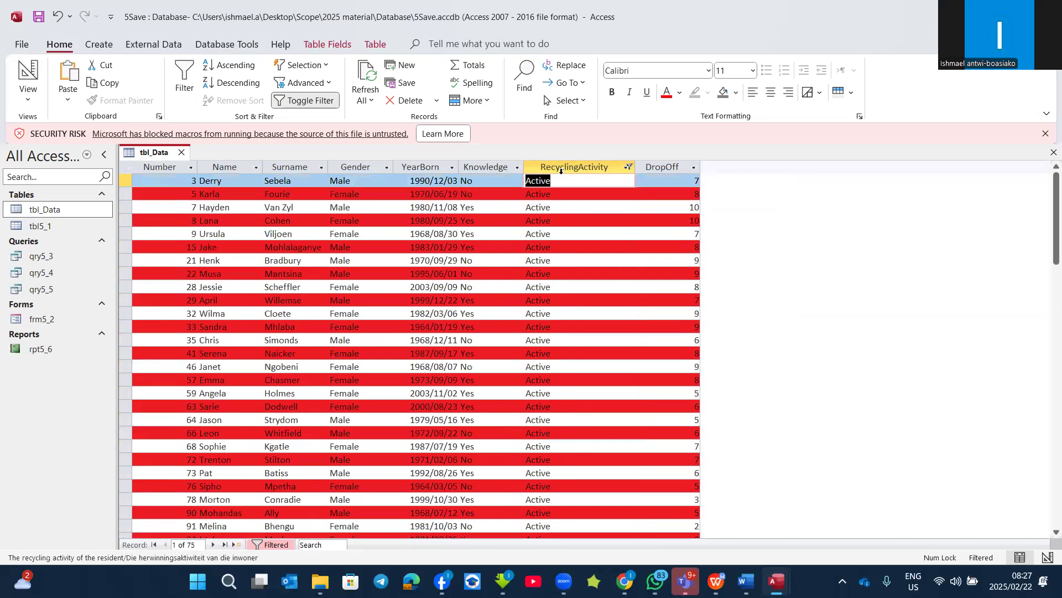
Step: Clear the Active filter from the RecyclingActivity field
{"action": "left_click", "coordinate": [629, 167]}
{"action": "left_click", "coordinate": [652, 265]}
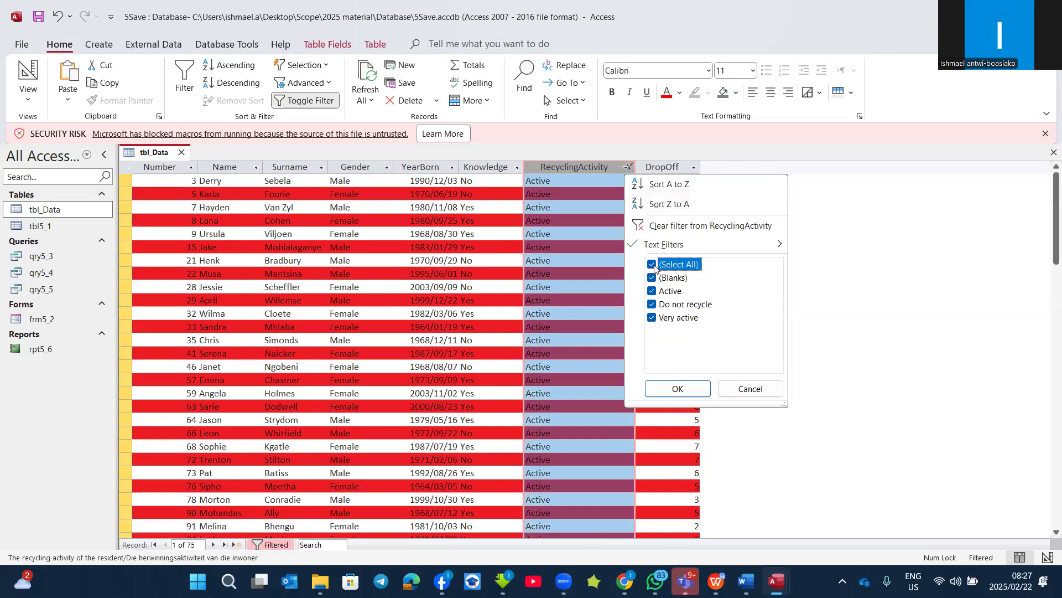
{"action": "left_click", "coordinate": [661, 226]}
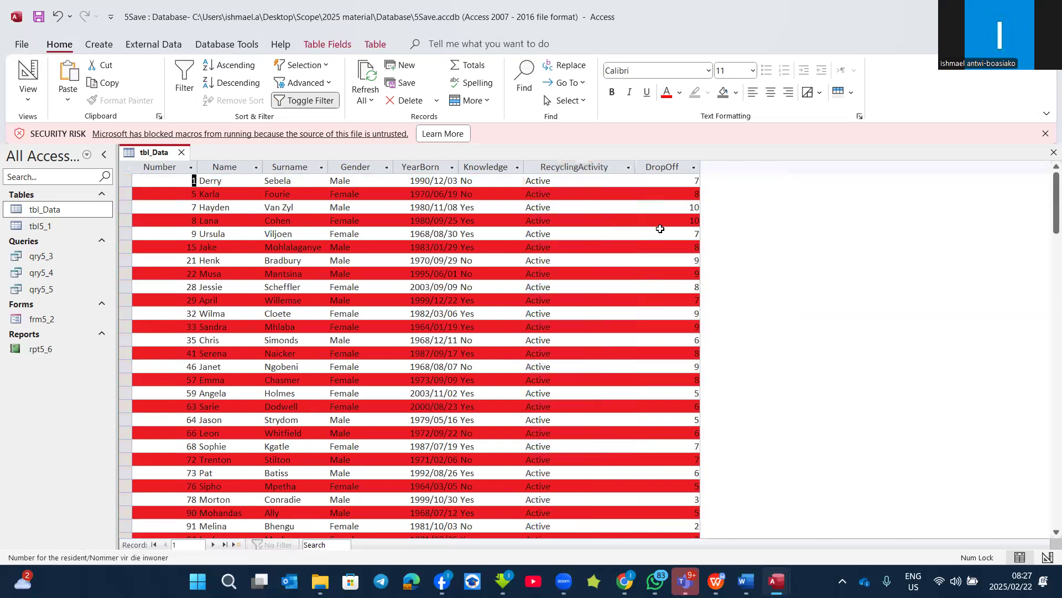
Step: Filter RecyclingActivity with an Equals text filter for "active", and clear the filter
{"action": "left_click", "coordinate": [629, 167]}
{"action": "mouse_move", "coordinate": [670, 245]}
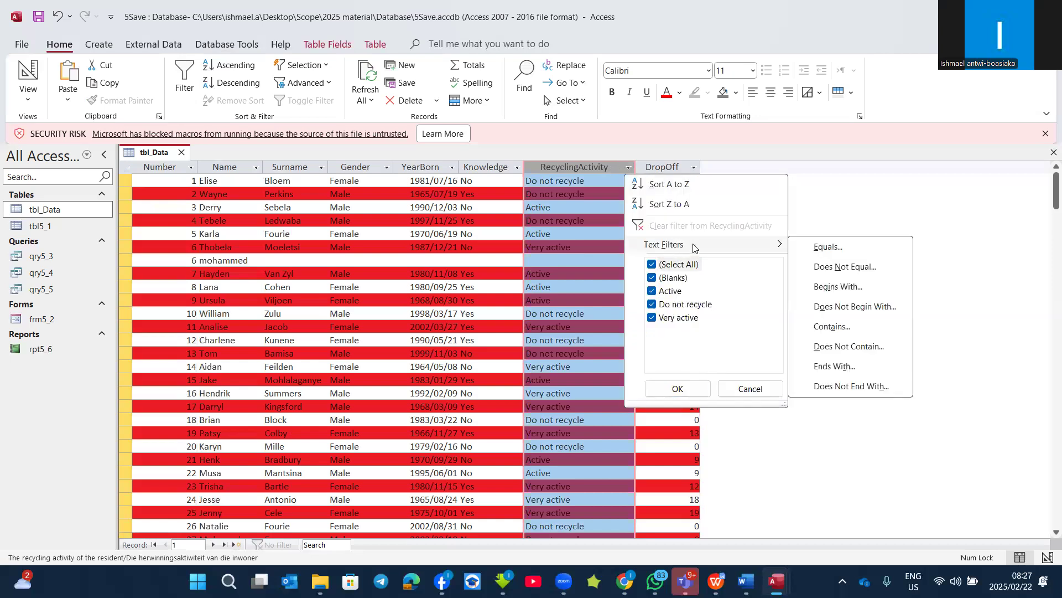
{"action": "left_click", "coordinate": [832, 248]}
{"action": "type", "text": "active"}
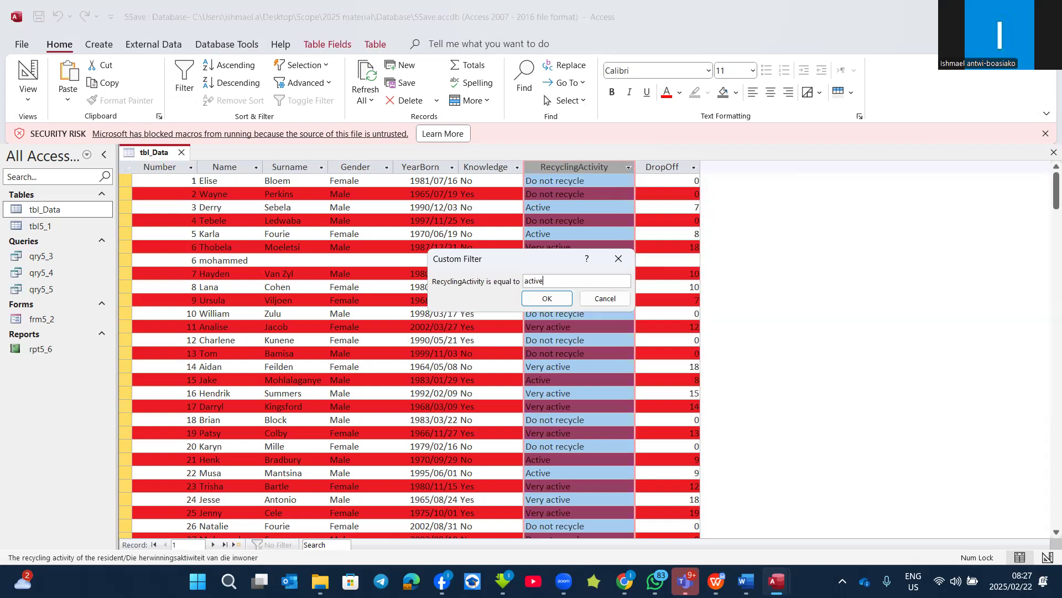
{"action": "left_click", "coordinate": [547, 299]}
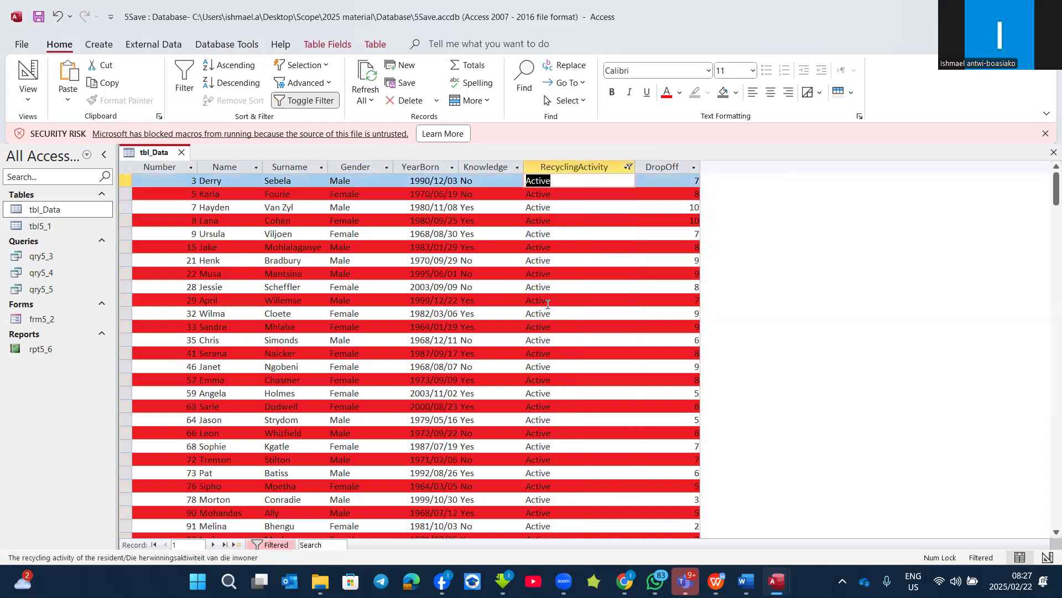
{"action": "left_click", "coordinate": [629, 167]}
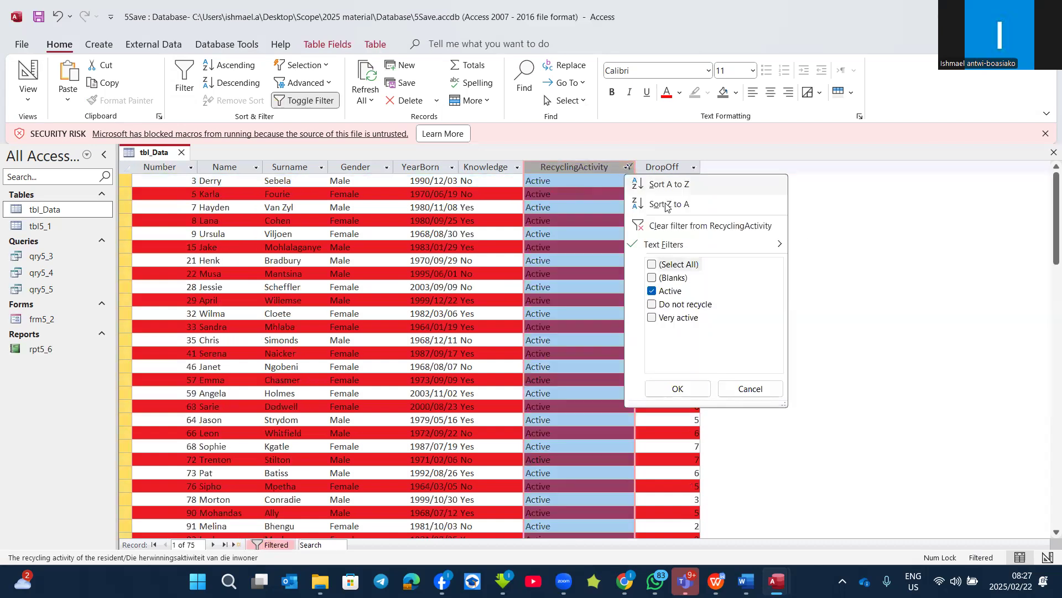
{"action": "left_click", "coordinate": [668, 226]}
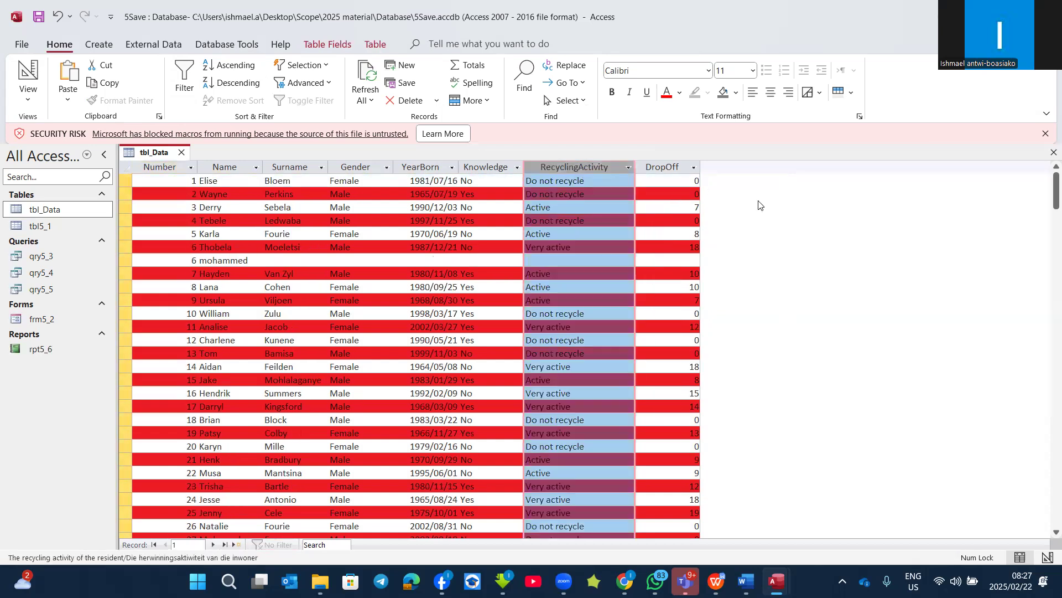
Step: Filter RecyclingActivity with a Begins With text filter for "a", and clear the filter
{"action": "left_click", "coordinate": [629, 167]}
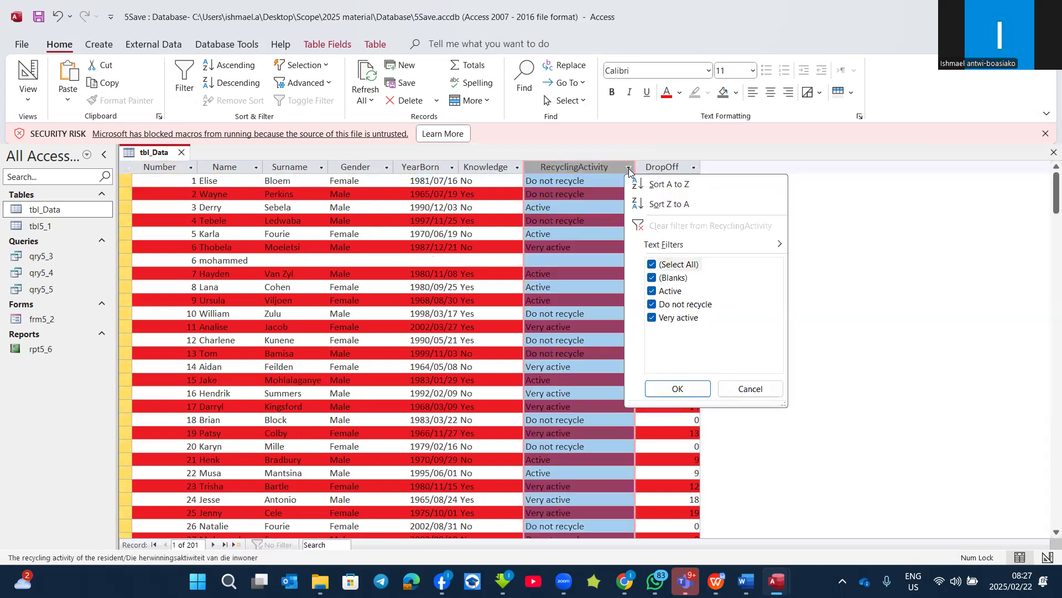
{"action": "mouse_move", "coordinate": [747, 244]}
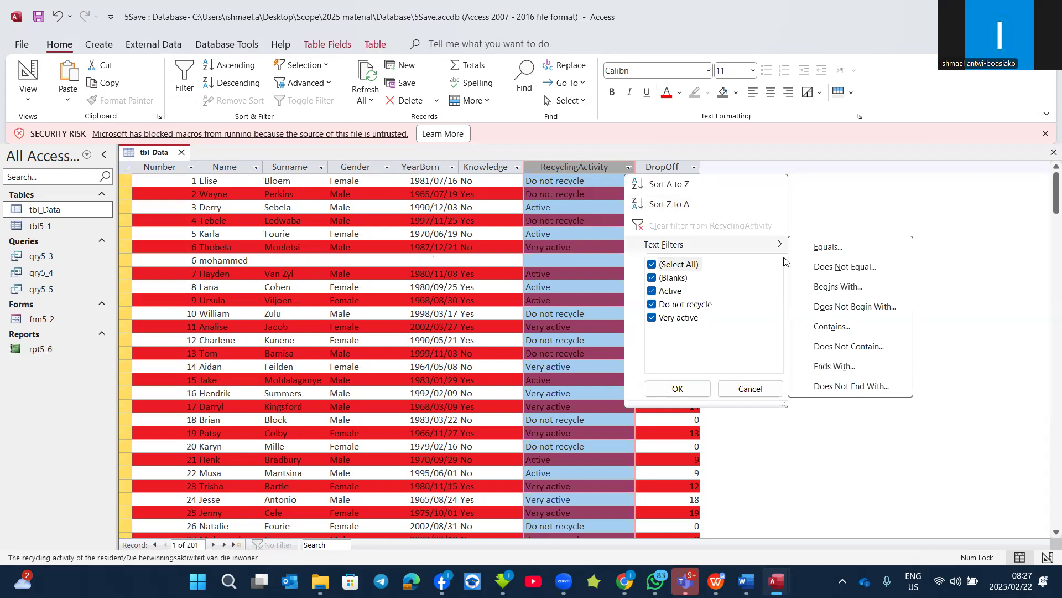
{"action": "left_click", "coordinate": [835, 287]}
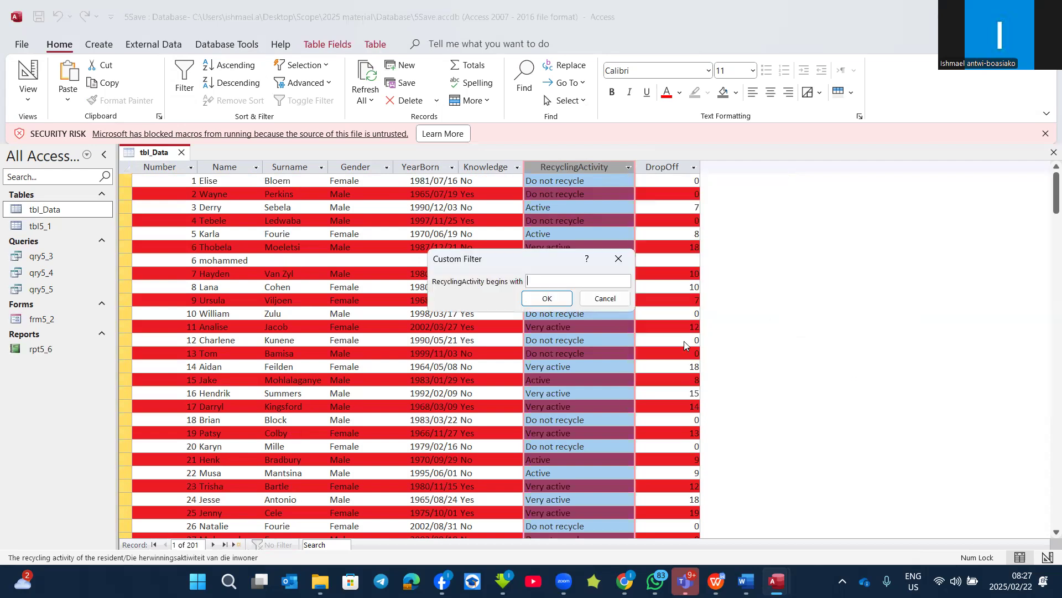
{"action": "type", "text": "a"}
{"action": "left_click", "coordinate": [545, 299]}
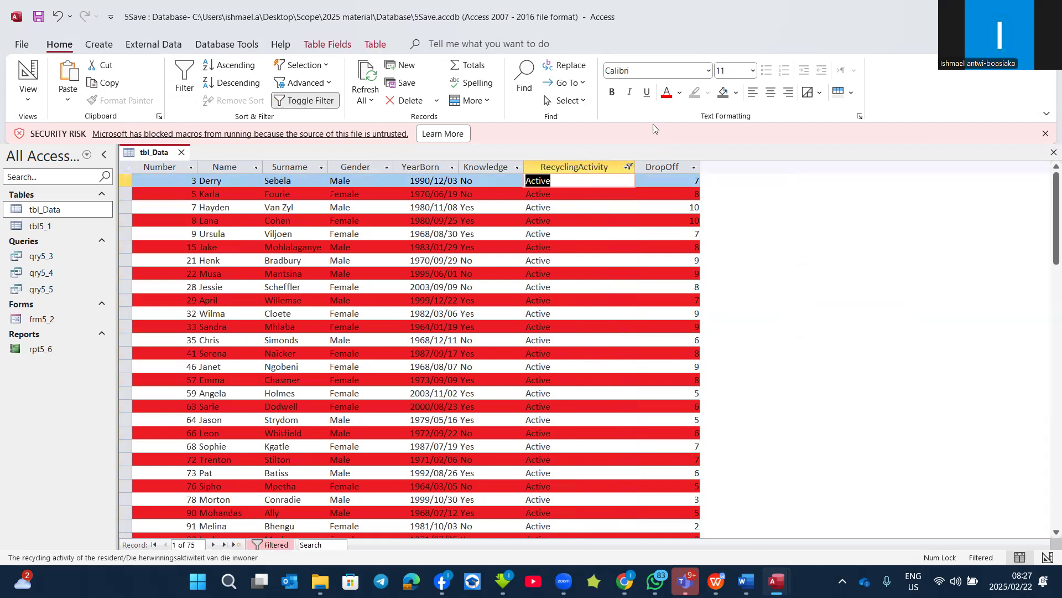
{"action": "left_click", "coordinate": [629, 164]}
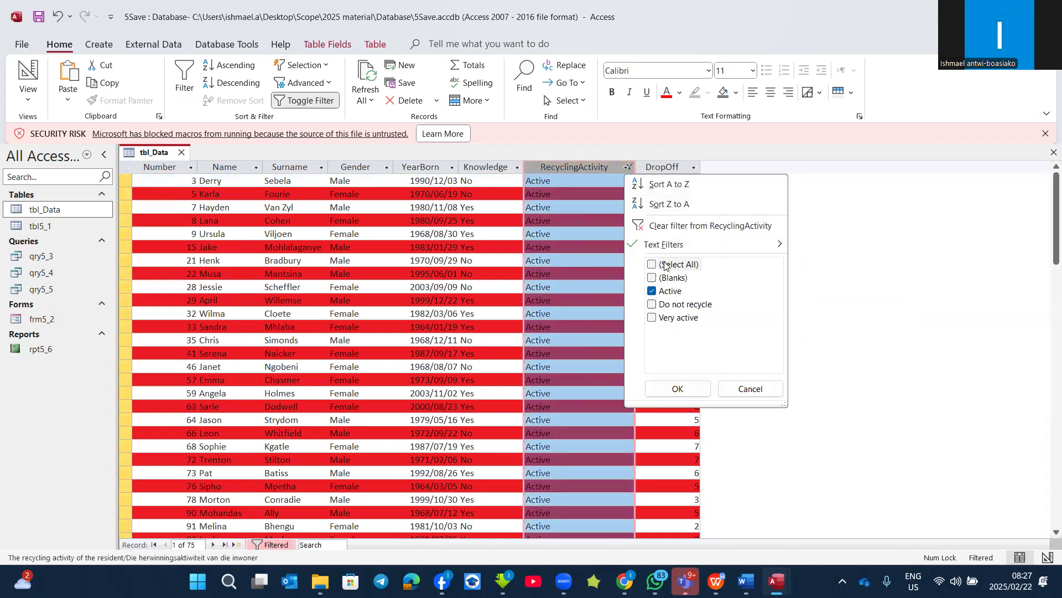
{"action": "left_click", "coordinate": [648, 224]}
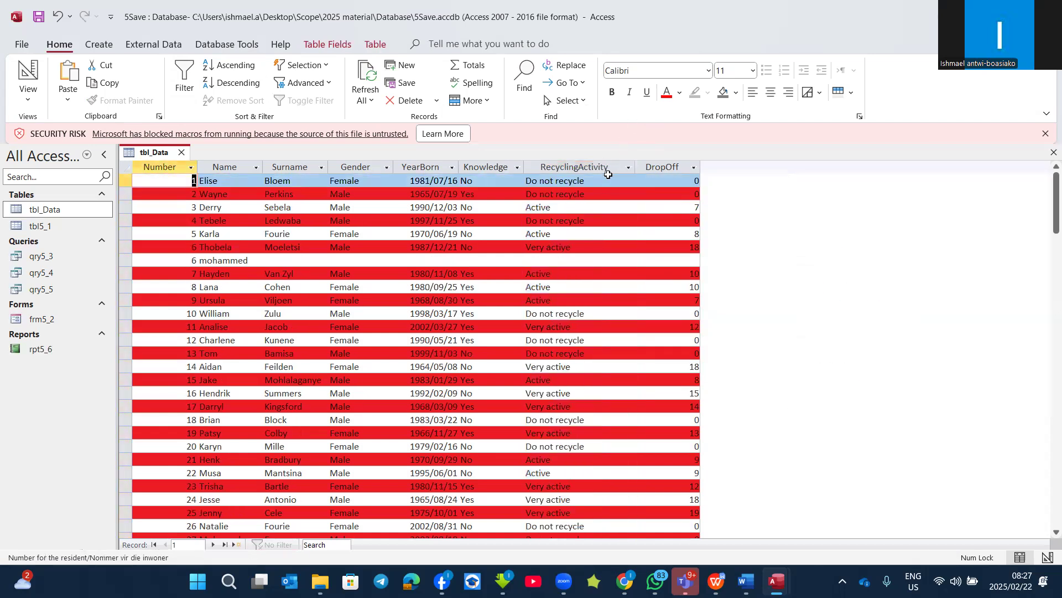
Step: Filter RecyclingActivity with an Ends With text filter for "e", and clear the filter
{"action": "left_click", "coordinate": [628, 168]}
{"action": "mouse_move", "coordinate": [691, 244]}
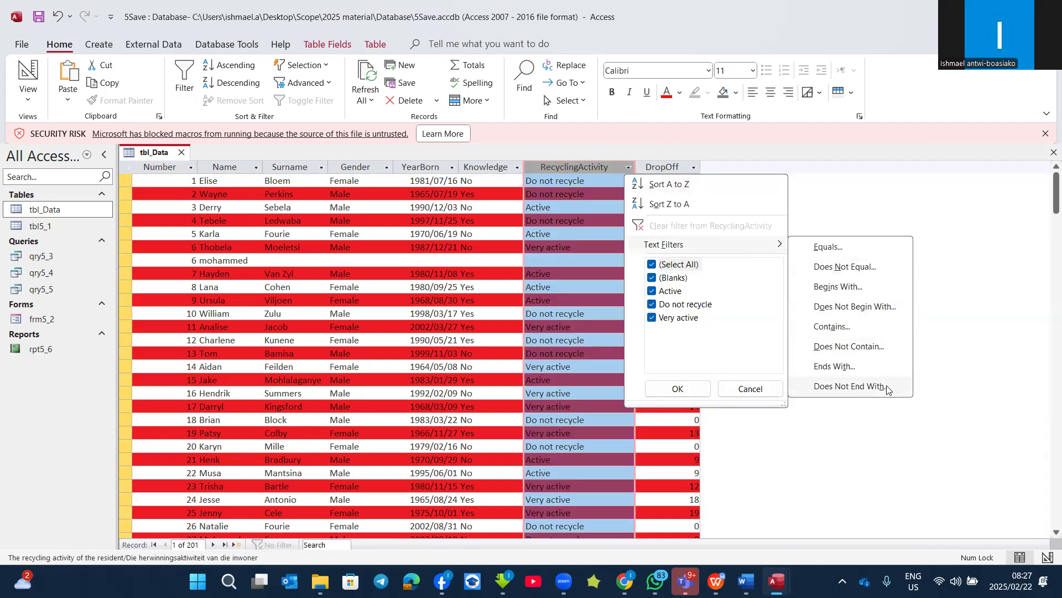
{"action": "left_click", "coordinate": [849, 368]}
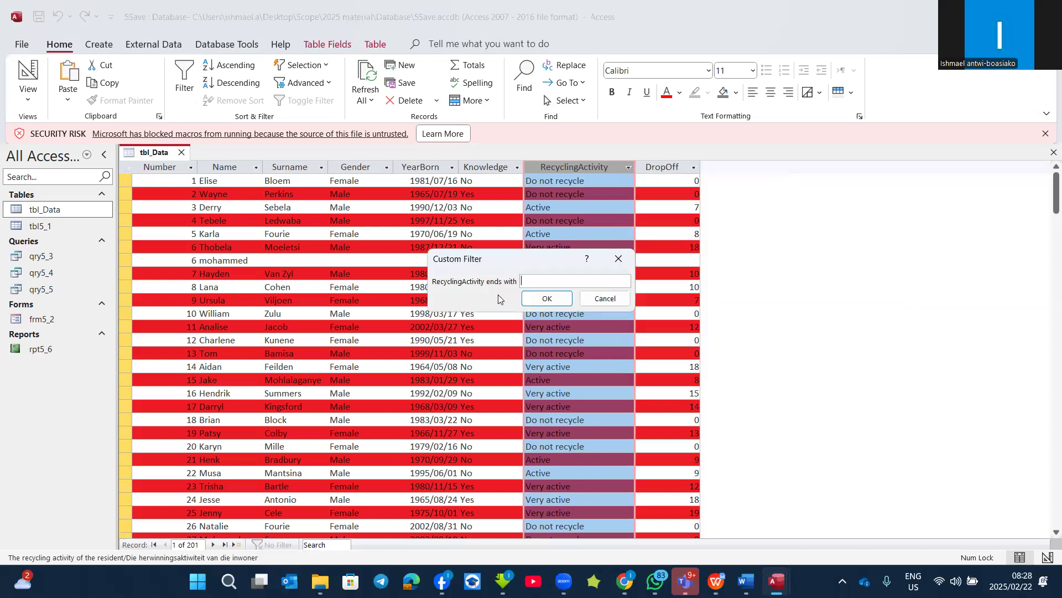
{"action": "type", "text": "e"}
{"action": "left_click", "coordinate": [547, 299]}
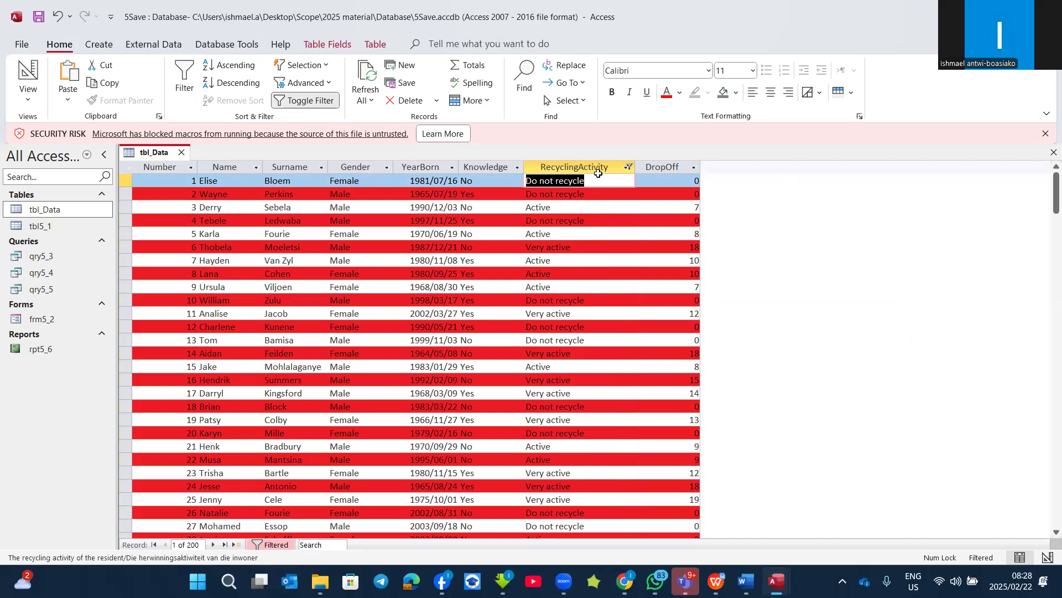
{"action": "left_click", "coordinate": [630, 167]}
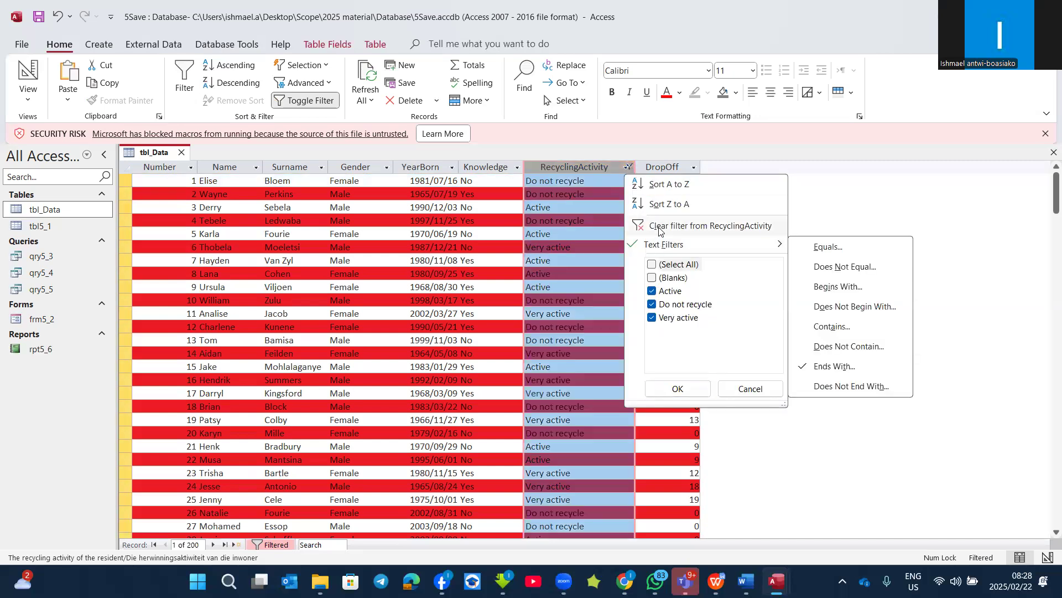
{"action": "left_click", "coordinate": [664, 224]}
Step: Review the text filter conditions offered for RecyclingActivity and close them without filtering
{"action": "left_click", "coordinate": [605, 167]}
{"action": "left_click", "coordinate": [629, 167]}
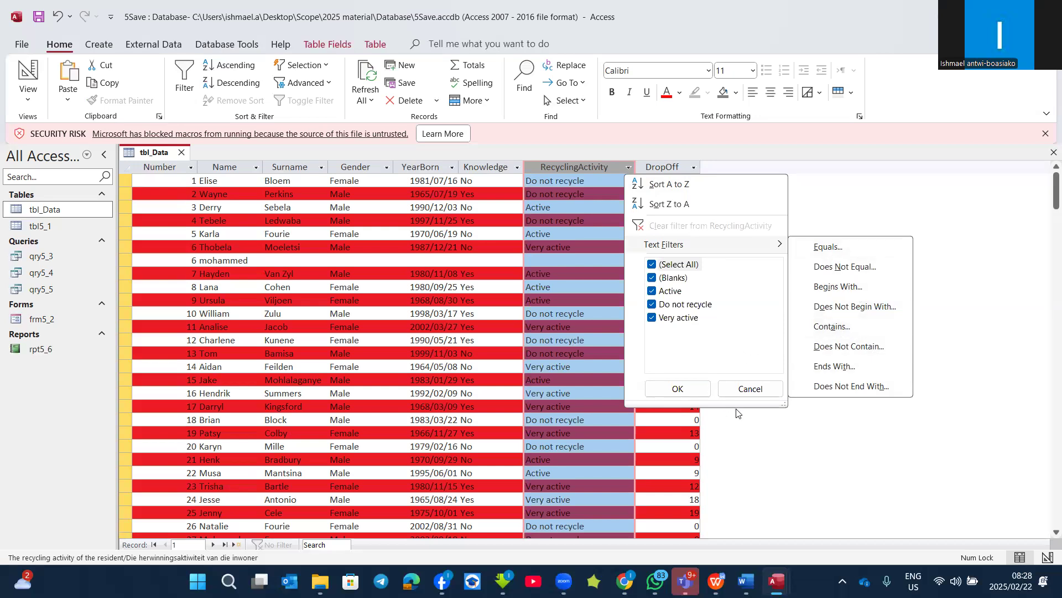
{"action": "left_click", "coordinate": [750, 388]}
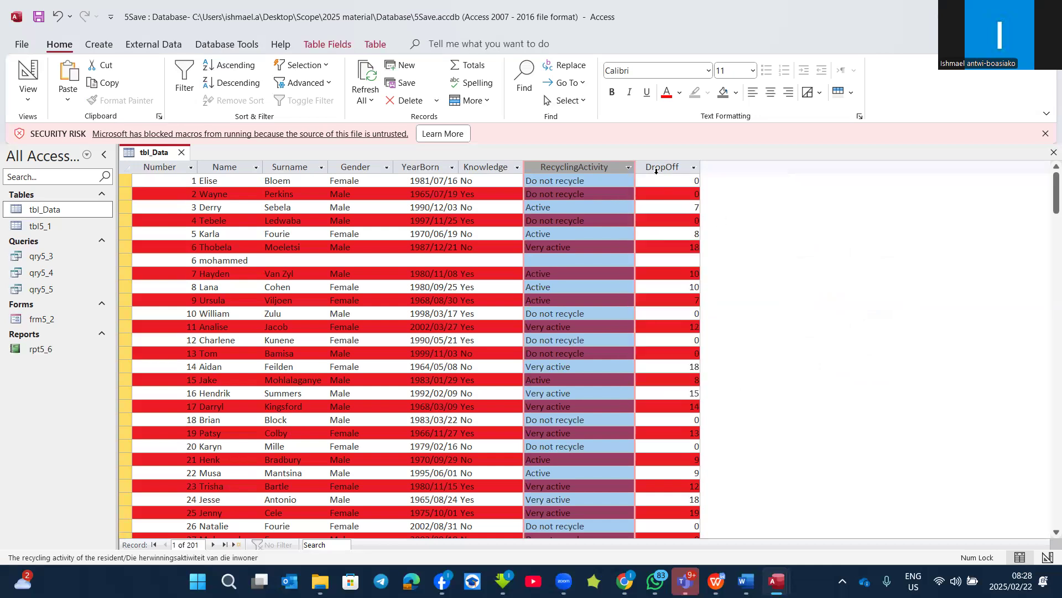
Step: Filter DropOff with a Between number filter from 1 to 10, and clear the filter
{"action": "left_click", "coordinate": [667, 166]}
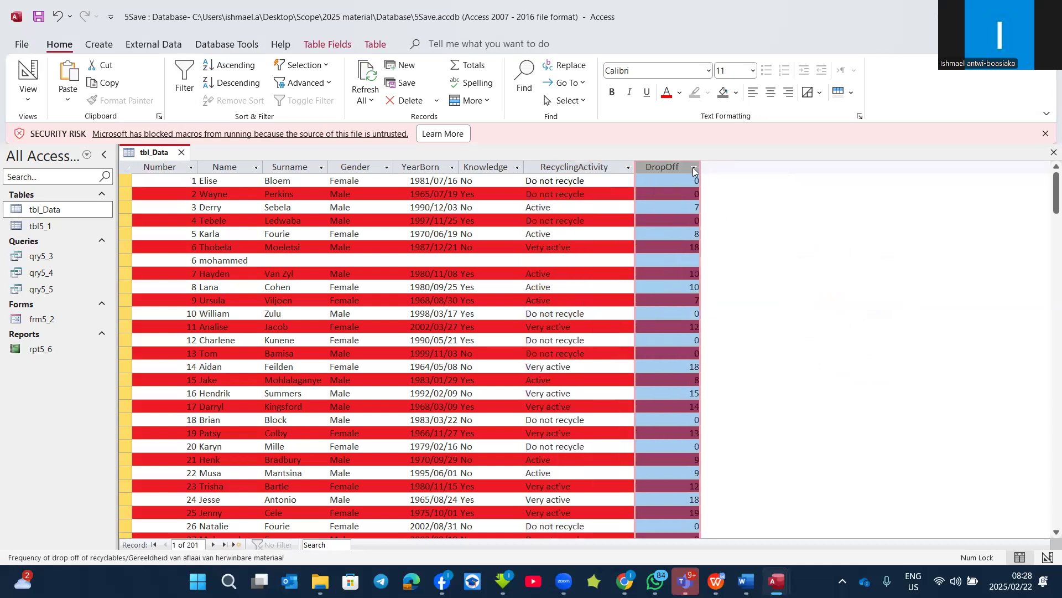
{"action": "left_click", "coordinate": [695, 168]}
{"action": "mouse_move", "coordinate": [792, 250]}
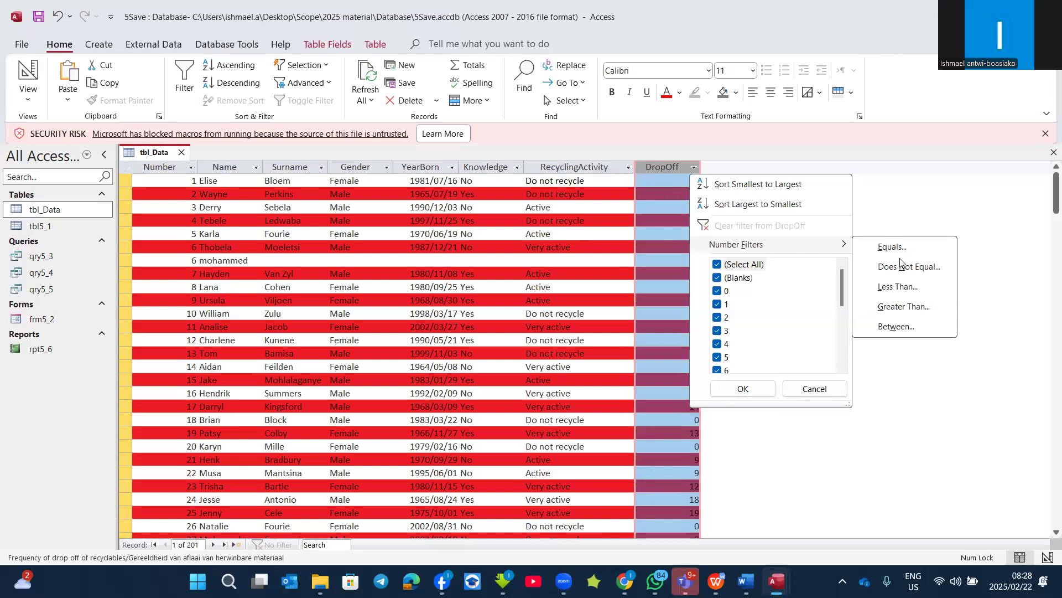
{"action": "left_click", "coordinate": [897, 327]}
{"action": "type", "text": "1"}
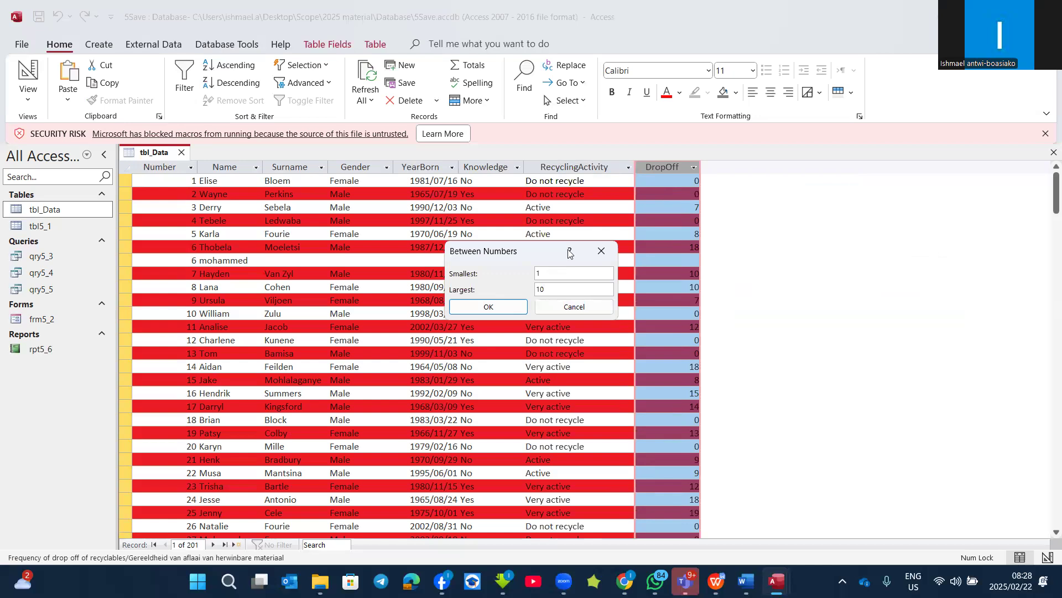
{"action": "left_click", "coordinate": [490, 308]}
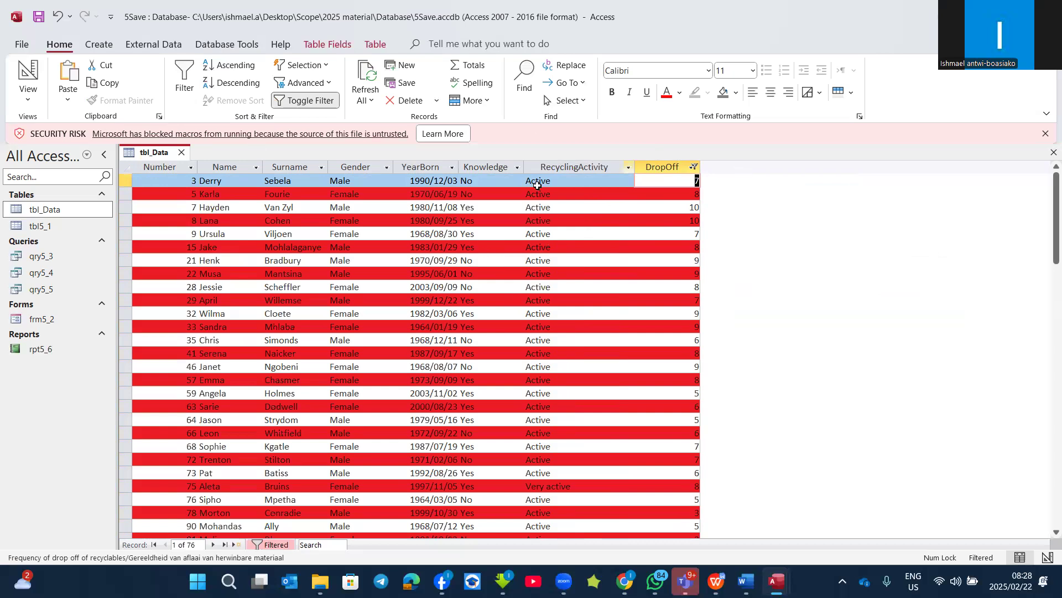
{"action": "left_click", "coordinate": [694, 167]}
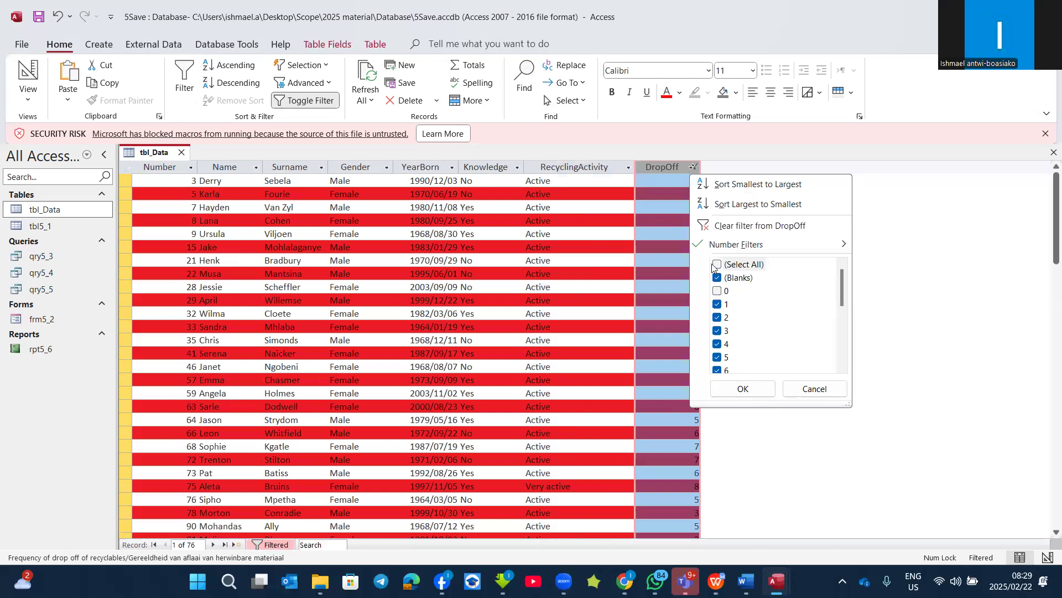
{"action": "left_click", "coordinate": [717, 265]}
{"action": "left_click", "coordinate": [759, 226]}
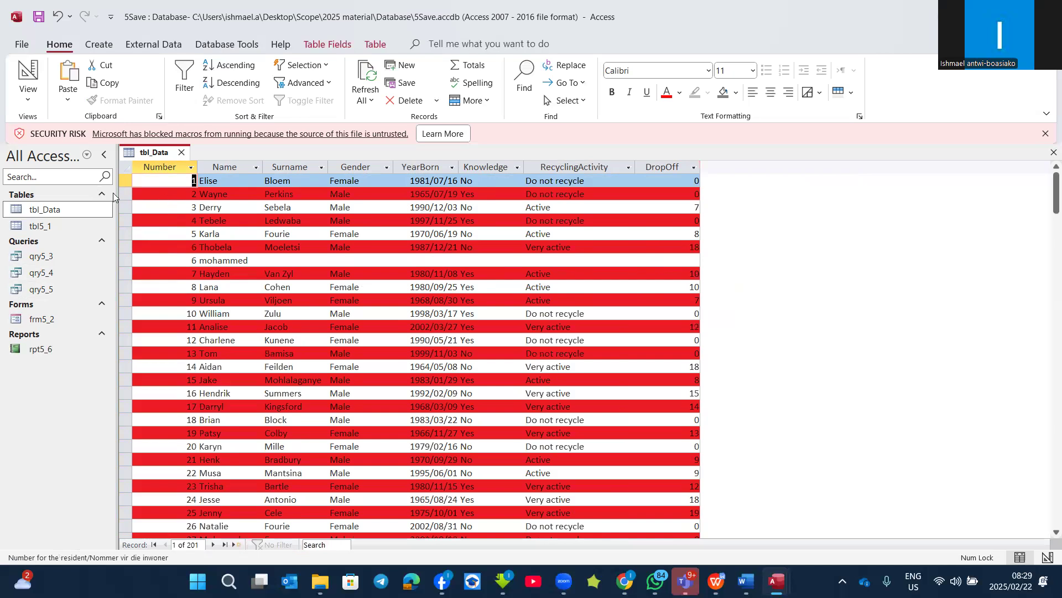
{"action": "left_click", "coordinate": [167, 234]}
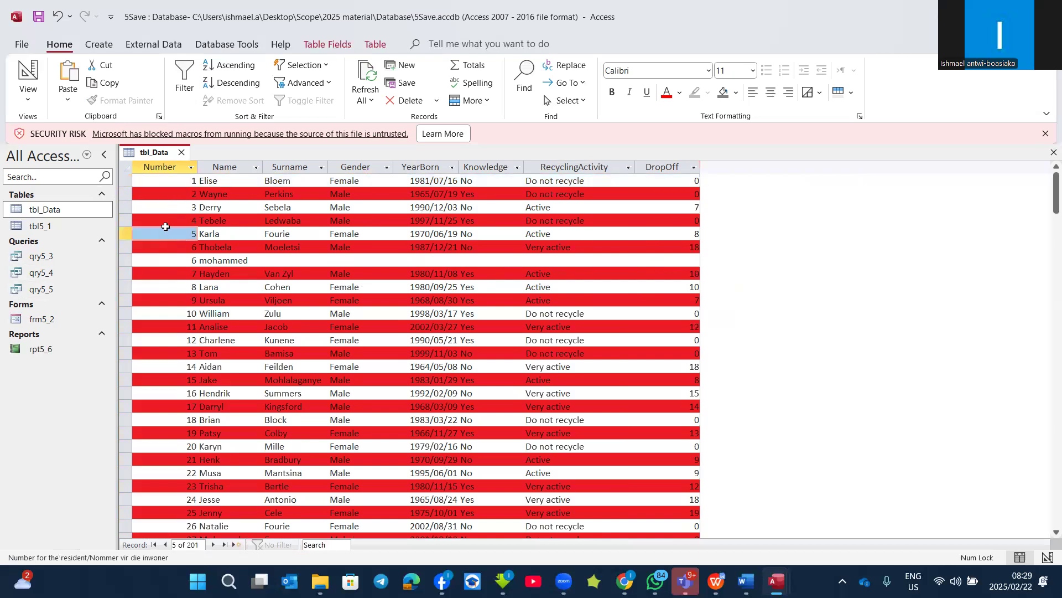
{"action": "left_click", "coordinate": [166, 181]}
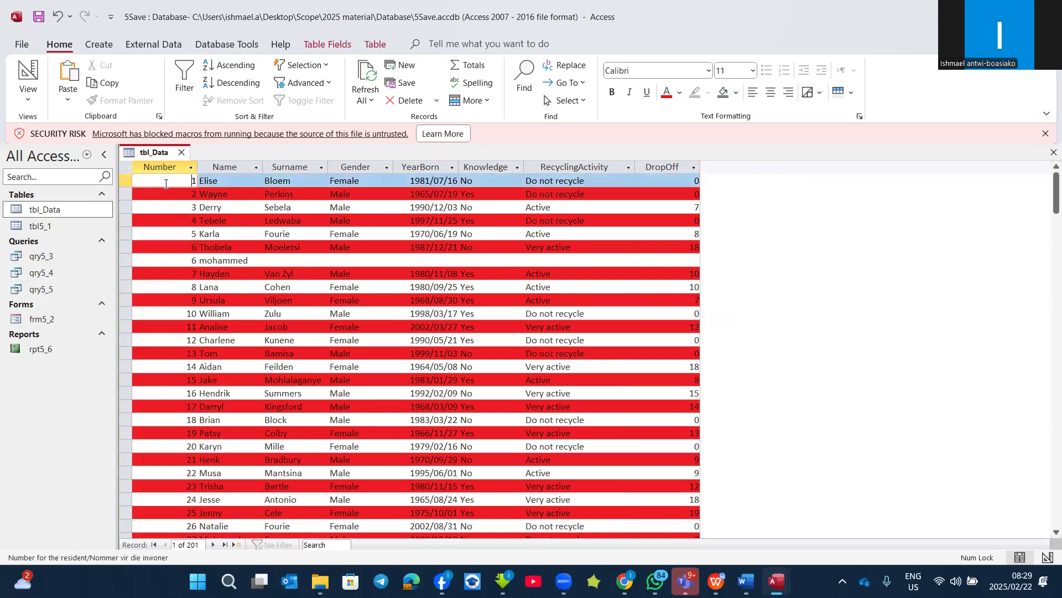
{"action": "left_click", "coordinate": [216, 181]}
{"action": "left_click", "coordinate": [295, 178]}
{"action": "left_click", "coordinate": [344, 178]}
{"action": "left_click", "coordinate": [426, 178]}
{"action": "left_click", "coordinate": [490, 178]}
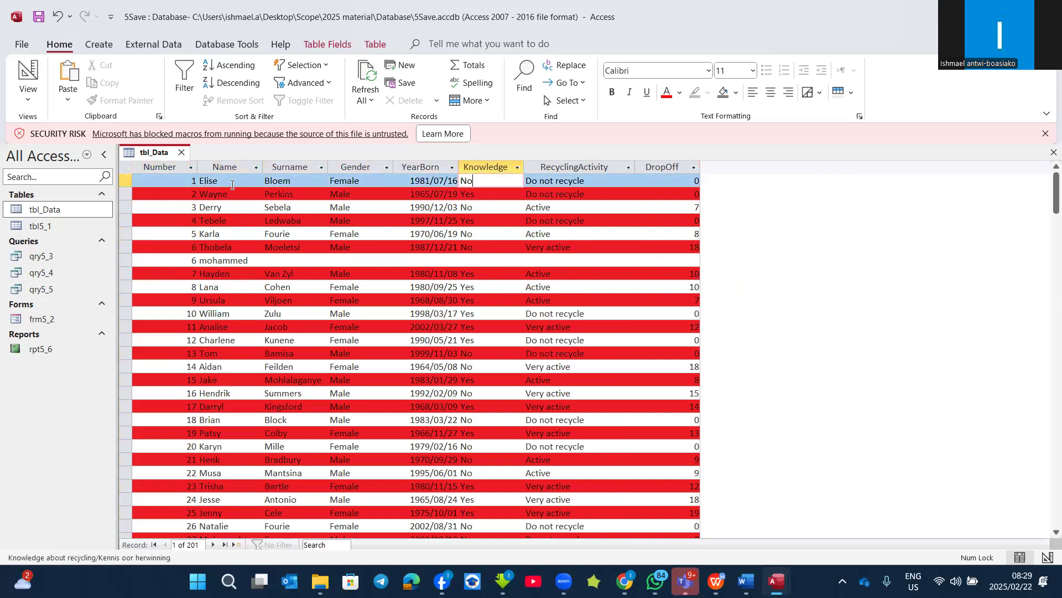
{"action": "left_click", "coordinate": [124, 193]}
{"action": "left_click", "coordinate": [124, 220]}
Step: Set the row height of the tbl_Data datasheet to 20, starting from the first record
{"action": "left_click", "coordinate": [125, 177]}
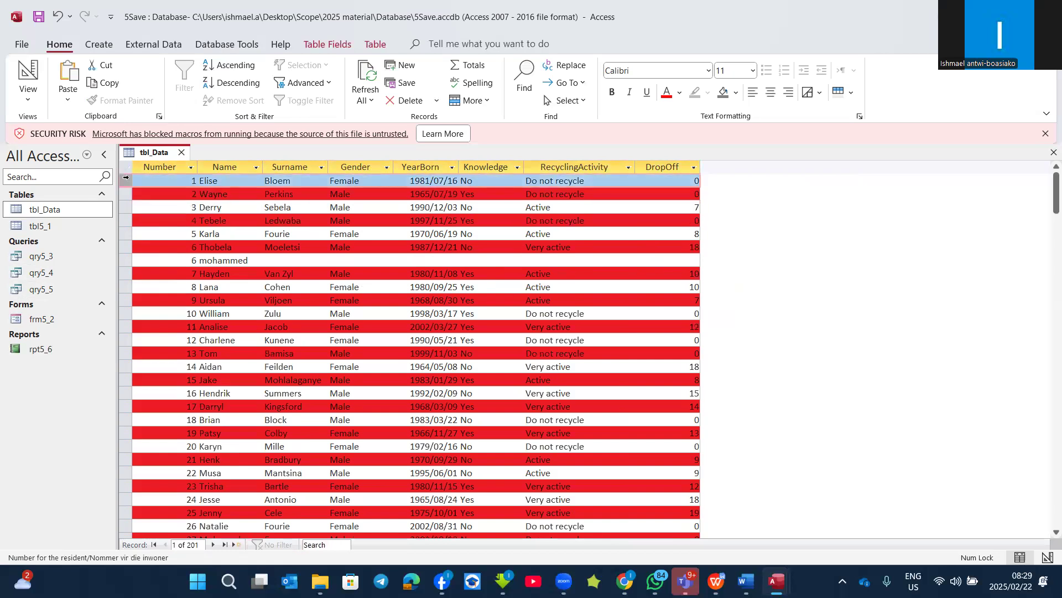
{"action": "right_click", "coordinate": [125, 178]}
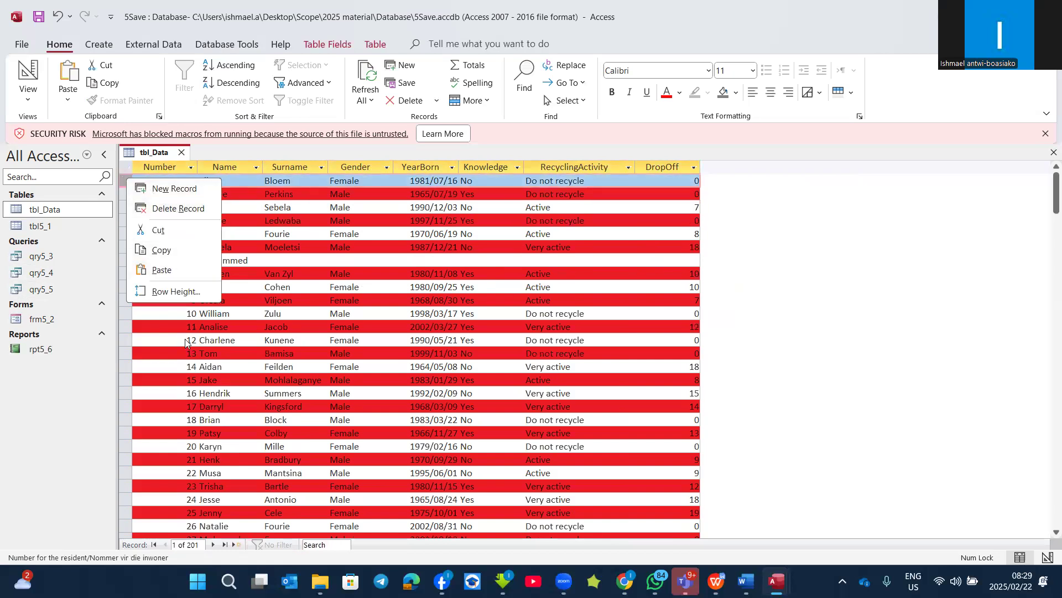
{"action": "left_click", "coordinate": [170, 292]}
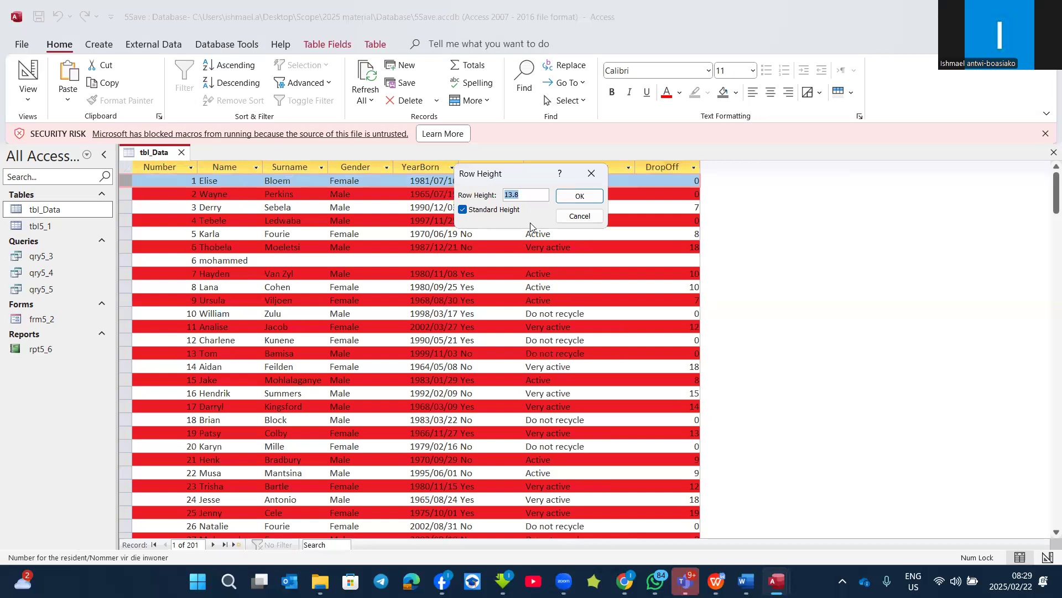
{"action": "type", "text": "20"}
{"action": "left_click", "coordinate": [580, 196]}
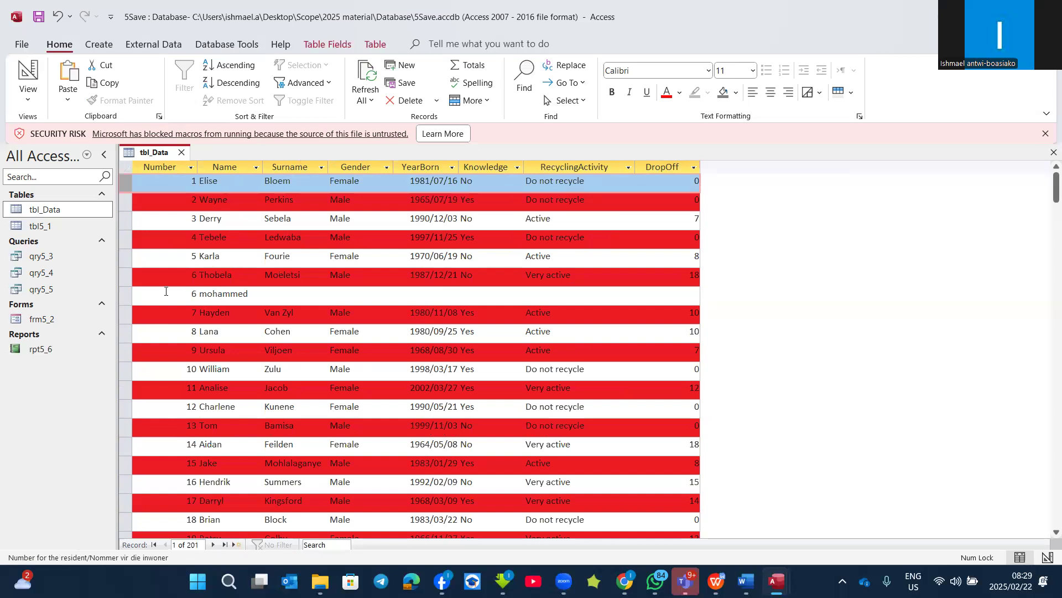
{"action": "left_click", "coordinate": [181, 183]}
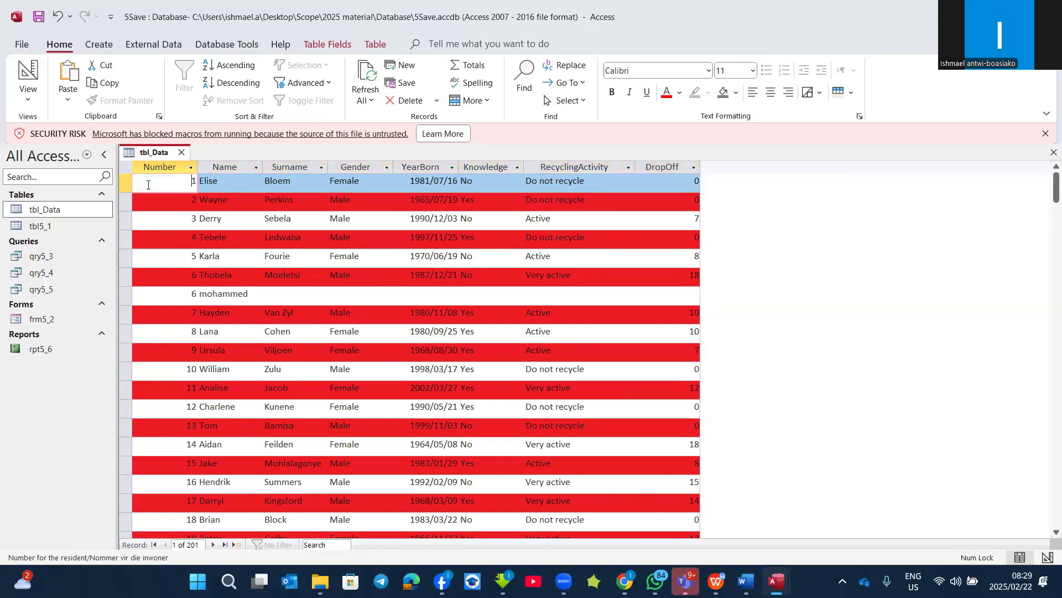
{"action": "right_click", "coordinate": [184, 185]}
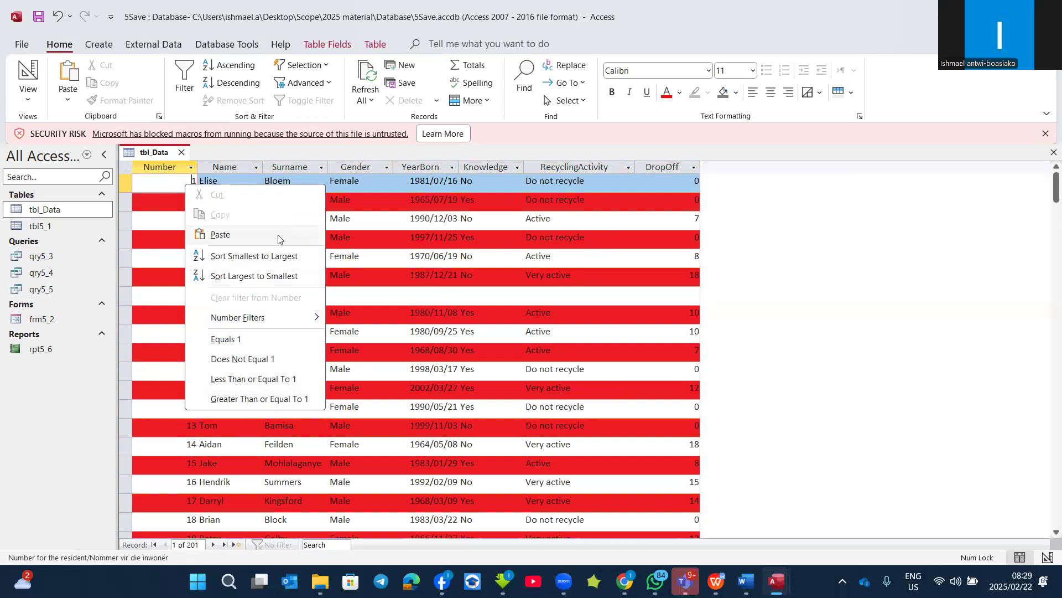
{"action": "left_click", "coordinate": [431, 266]}
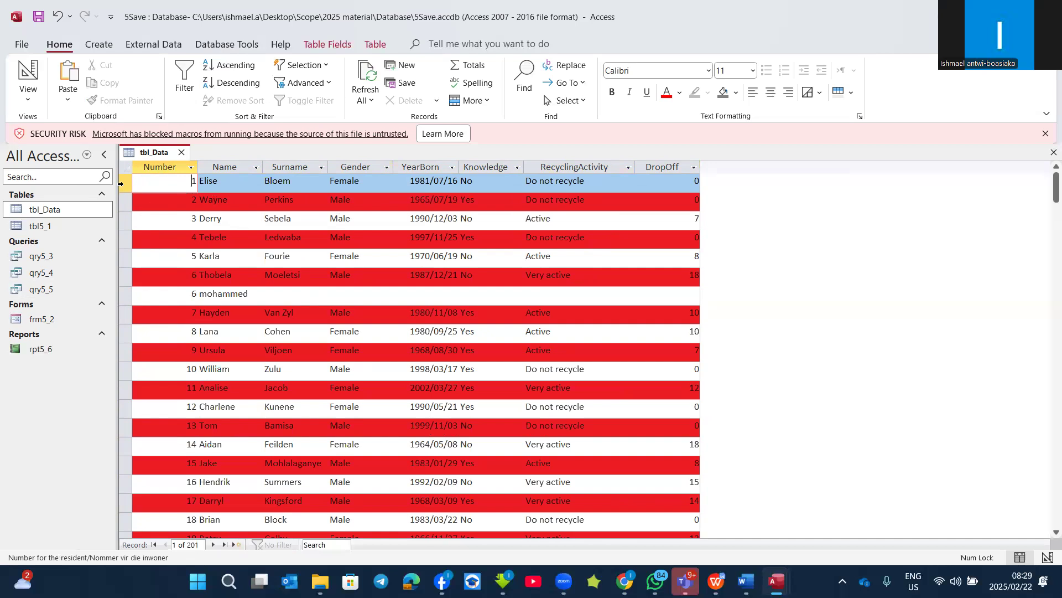
Step: Reset the datasheet's row height to Standard Height
{"action": "right_click", "coordinate": [121, 183]}
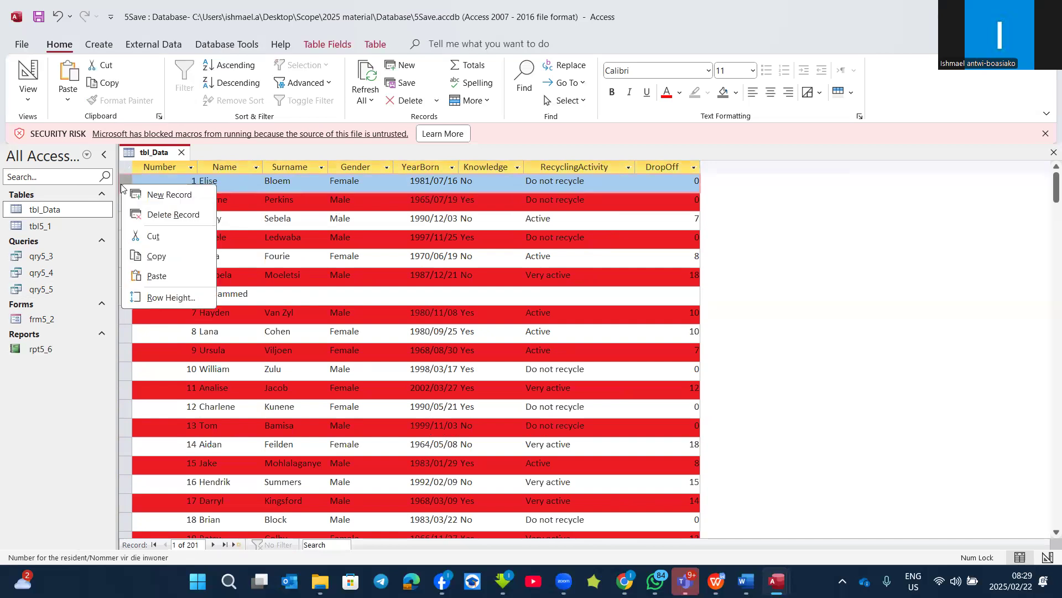
{"action": "left_click", "coordinate": [156, 302]}
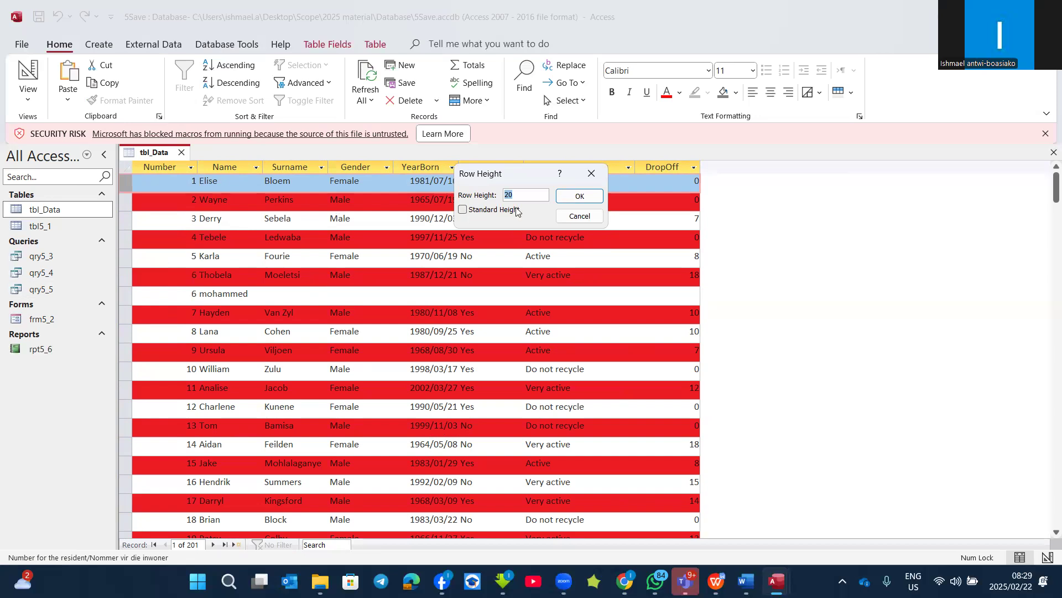
{"action": "left_click", "coordinate": [463, 210]}
{"action": "left_click", "coordinate": [567, 198]}
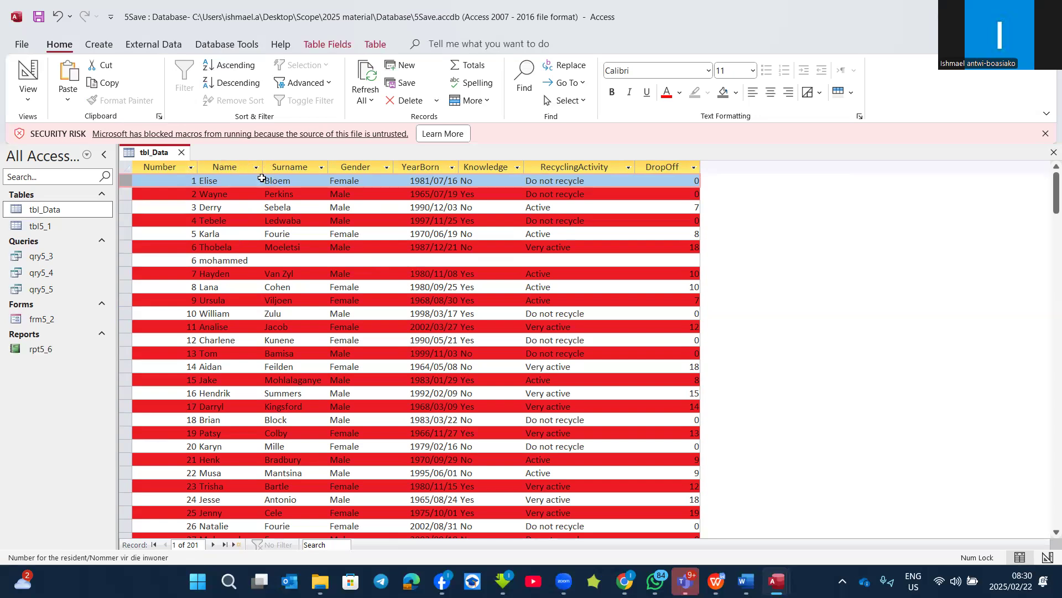
Step: Fit the widths of the Number, Name, Surname, Gender and YearBorn columns to their contents
{"action": "double_click", "coordinate": [196, 166]}
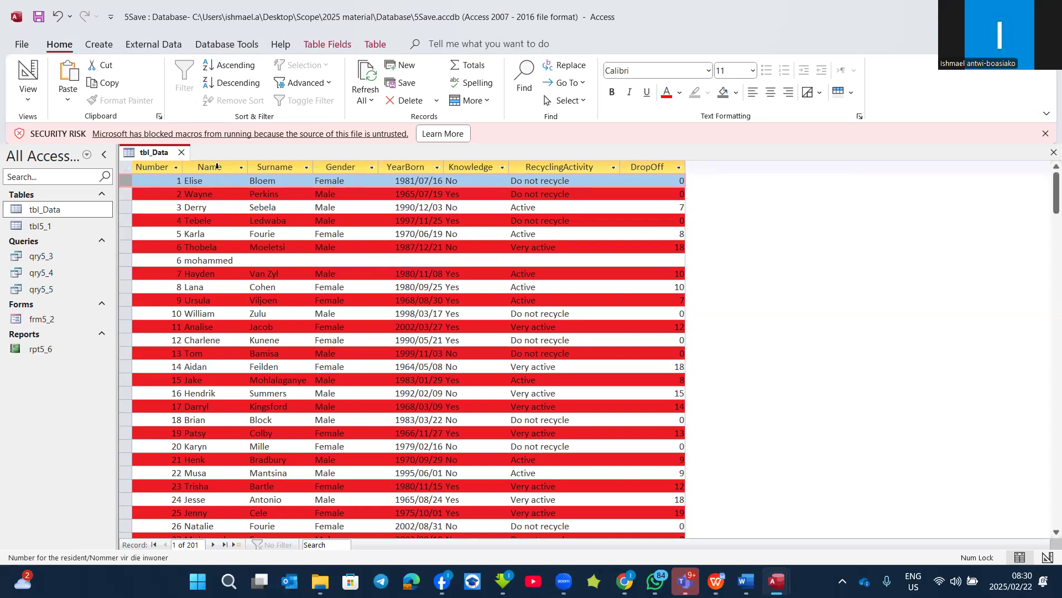
{"action": "double_click", "coordinate": [249, 165]}
{"action": "double_click", "coordinate": [303, 165]}
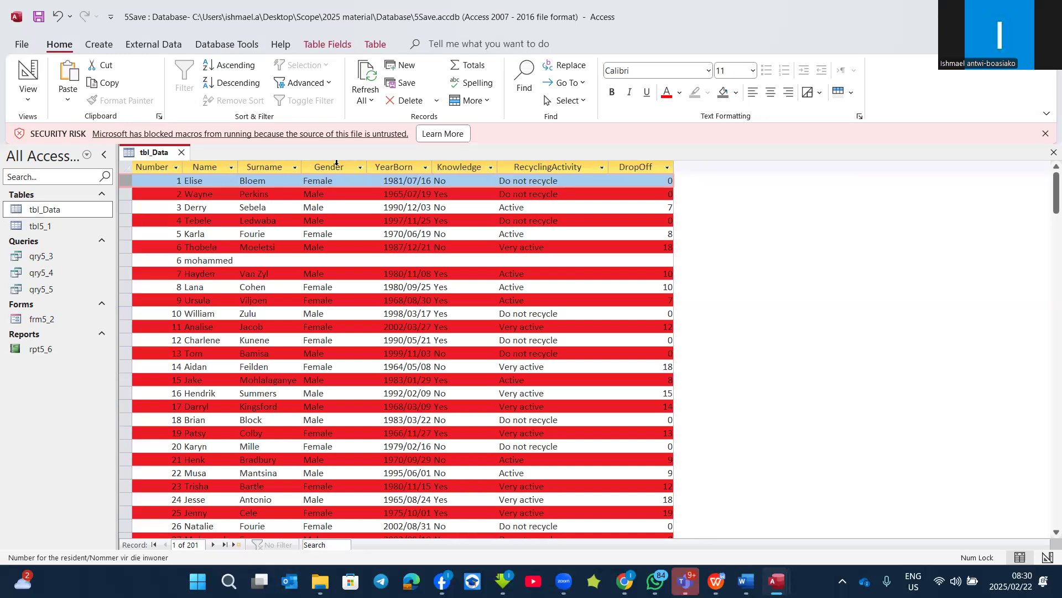
{"action": "double_click", "coordinate": [366, 166]}
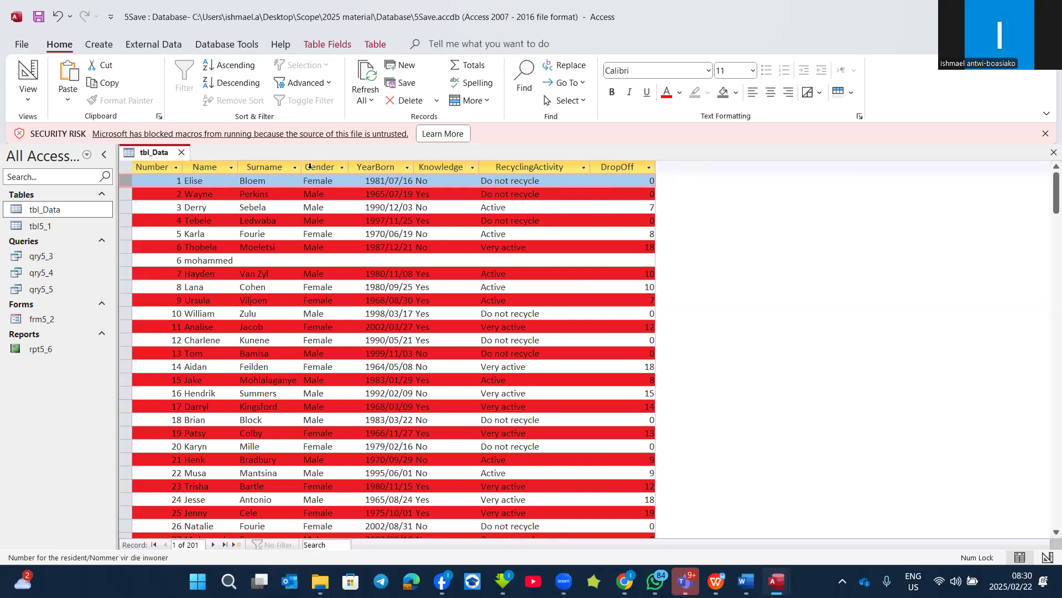
{"action": "double_click", "coordinate": [413, 165]}
Step: Widen the YearBorn column by changing its field width
{"action": "left_click", "coordinate": [376, 167]}
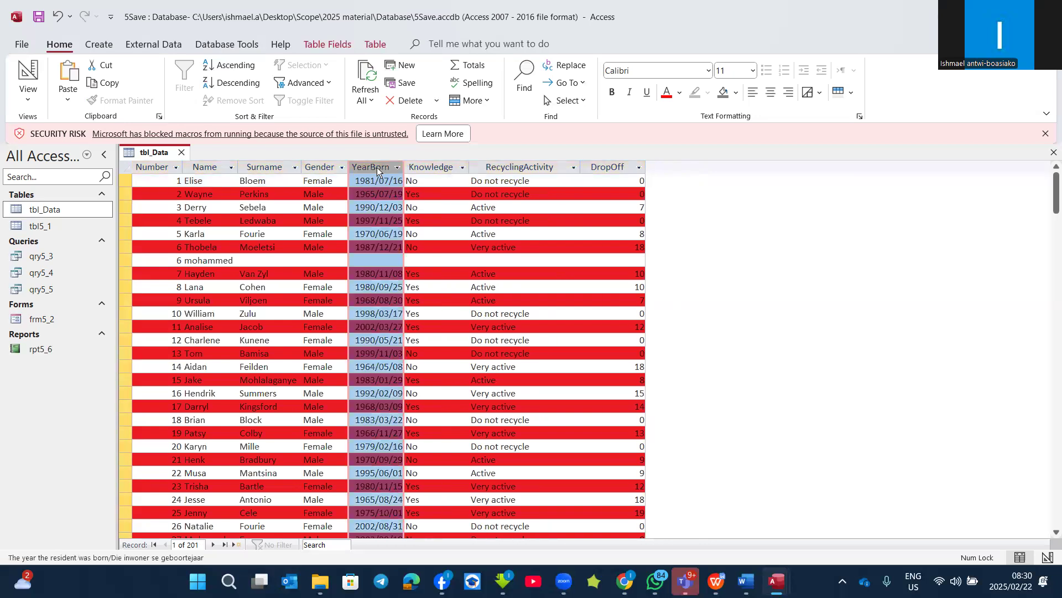
{"action": "right_click", "coordinate": [376, 167]}
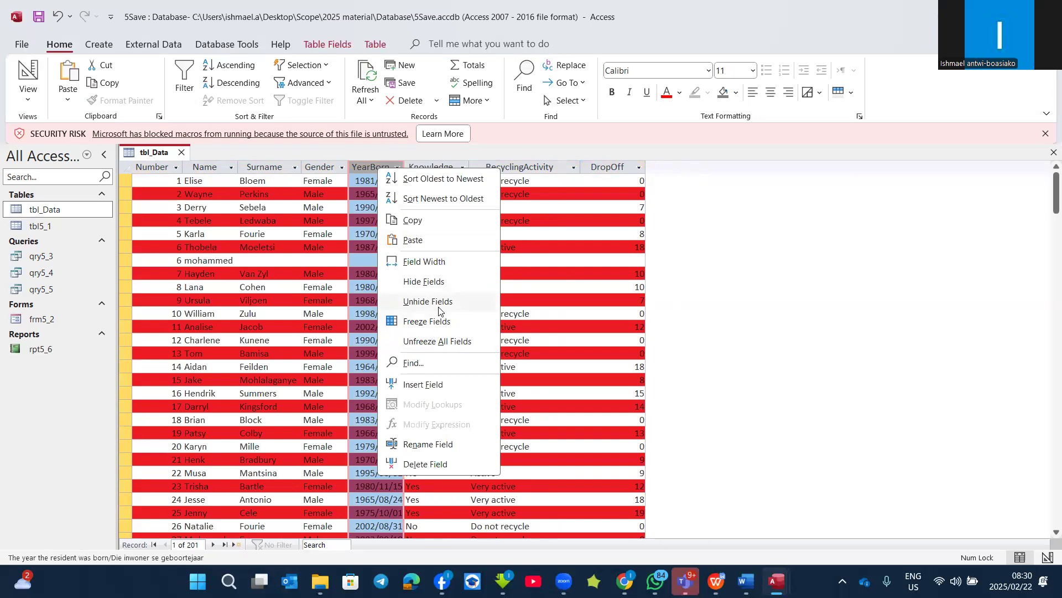
{"action": "left_click", "coordinate": [434, 261]}
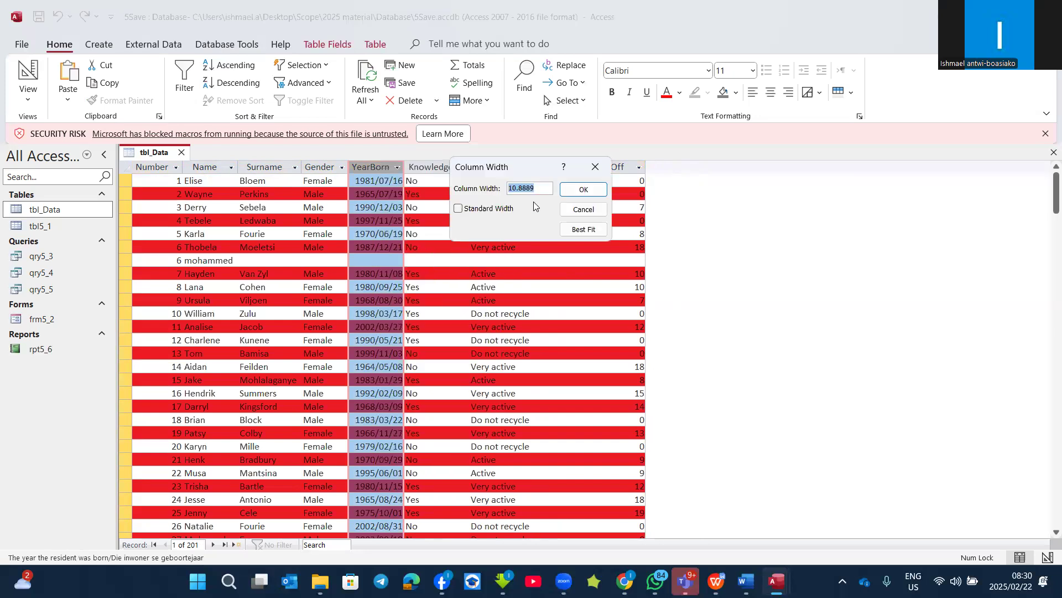
{"action": "key", "text": "Return"}
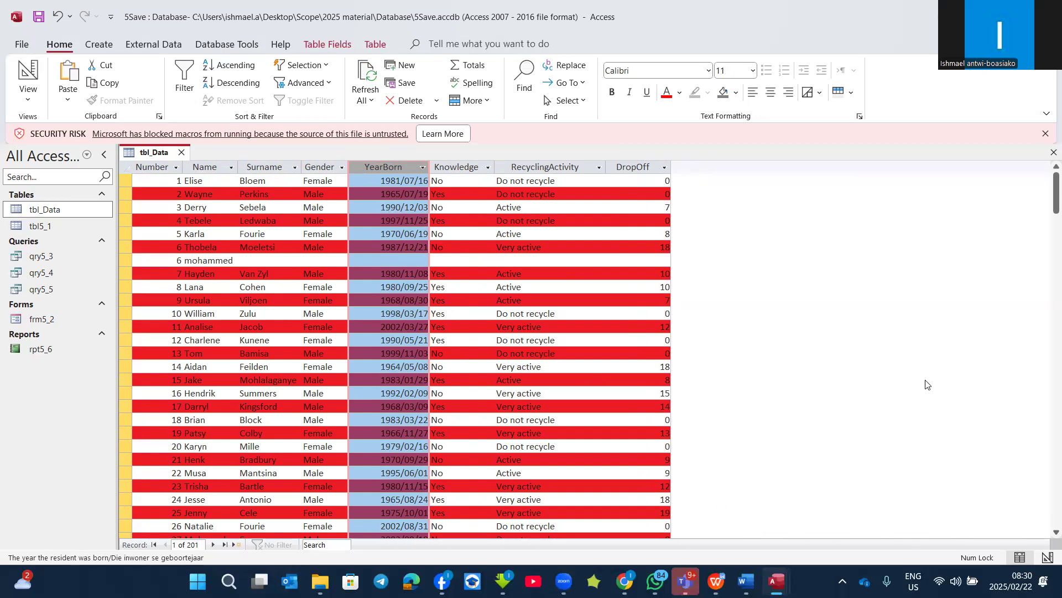
Step: Open the table tbl5_1 and return to tbl_Data
{"action": "double_click", "coordinate": [40, 226]}
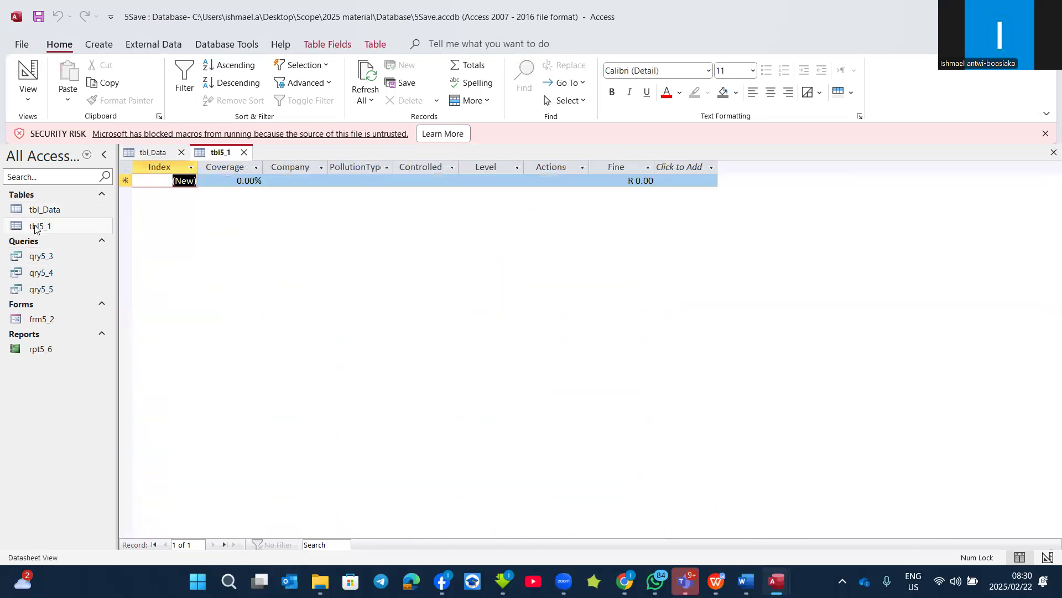
{"action": "double_click", "coordinate": [48, 214]}
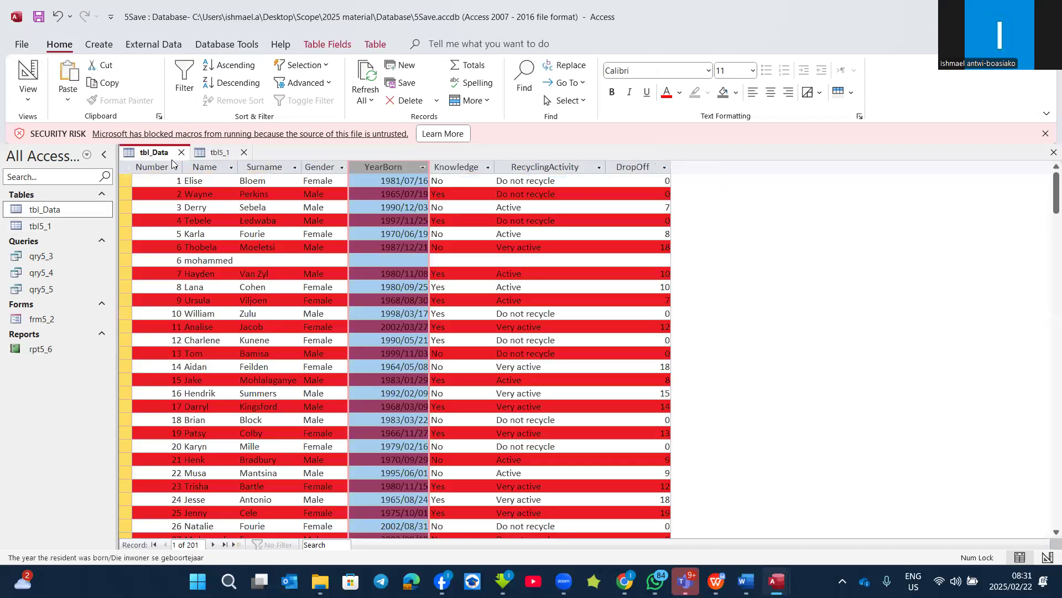
Step: Freeze the Number field in tbl_Data and check it by moving through the records
{"action": "left_click", "coordinate": [155, 167]}
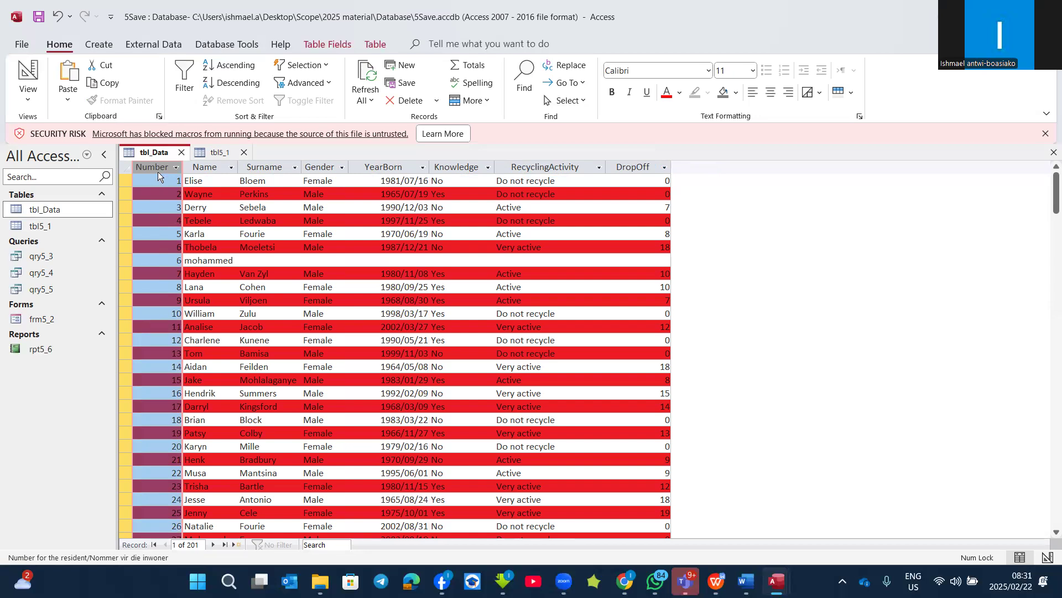
{"action": "right_click", "coordinate": [151, 166]}
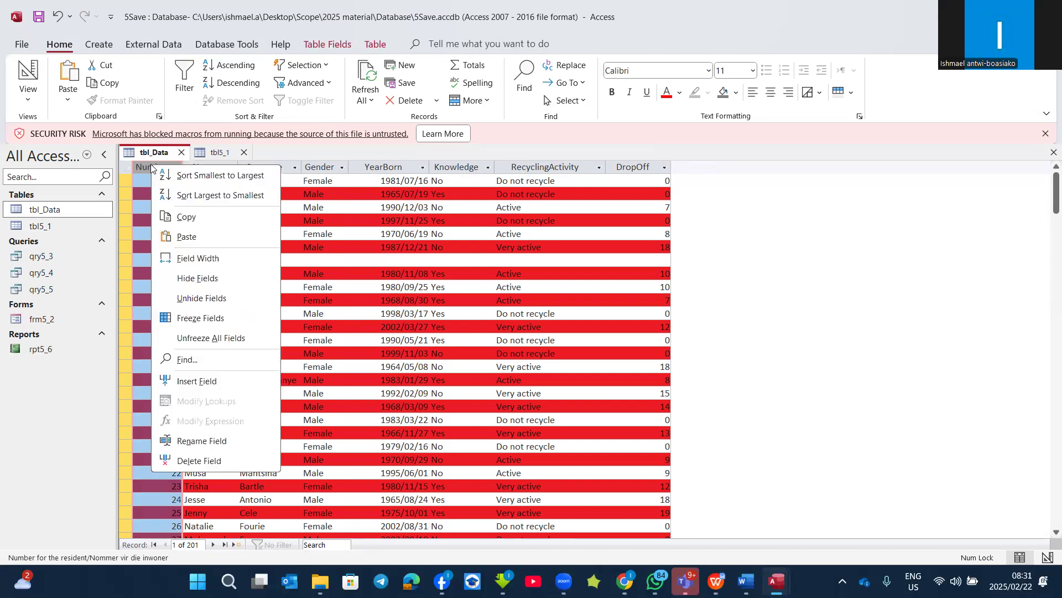
{"action": "left_click", "coordinate": [220, 318]}
{"action": "scroll", "coordinate": [564, 463], "scroll_direction": "down", "scroll_amount": 2}
{"action": "scroll", "coordinate": [531, 466], "scroll_direction": "up", "scroll_amount": 2}
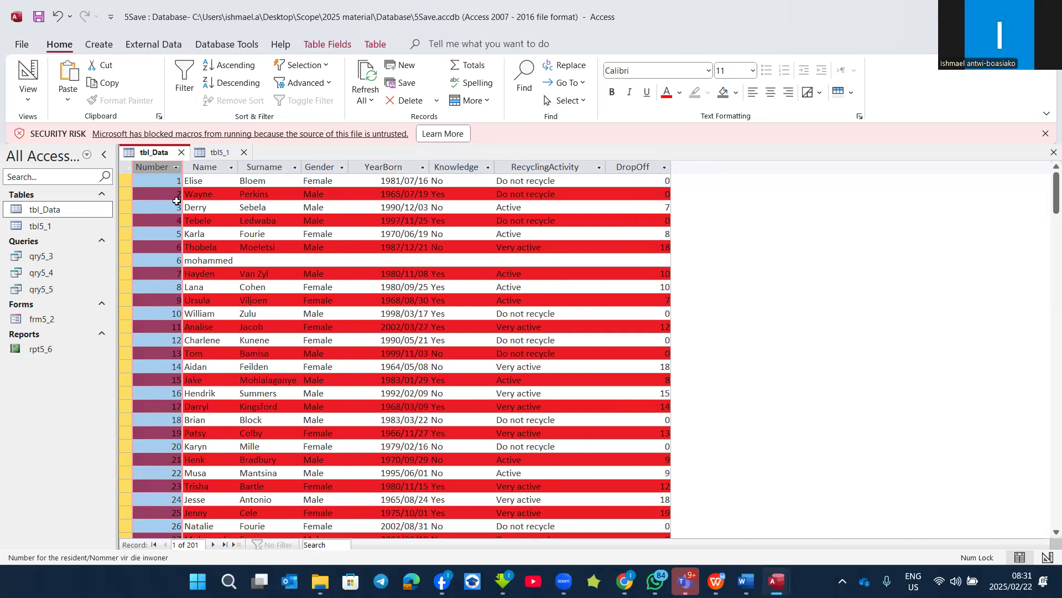
Step: Freeze the Name field in tbl_Data
{"action": "right_click", "coordinate": [124, 182]}
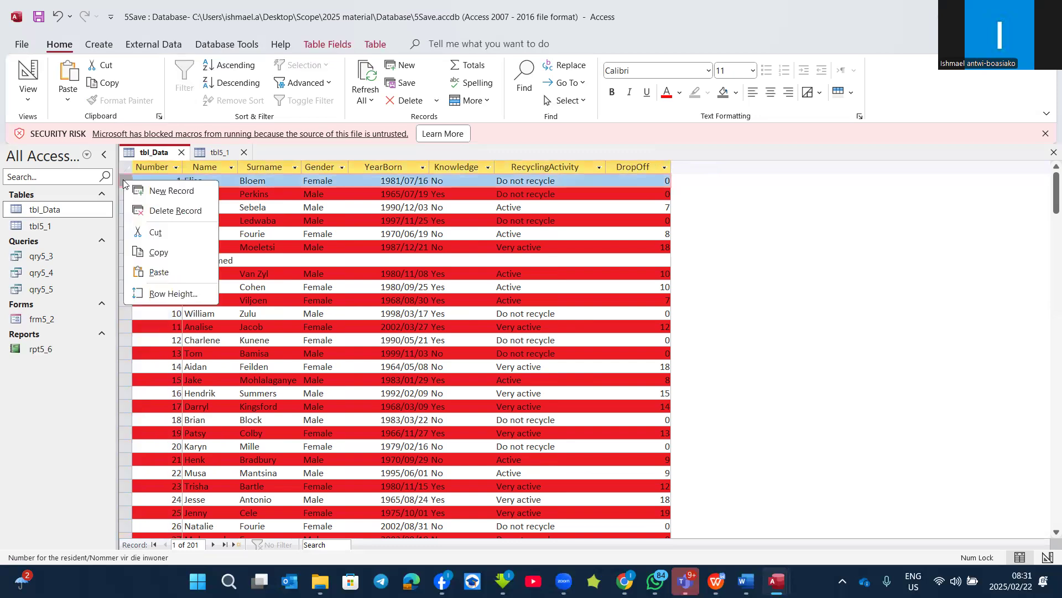
{"action": "key", "text": "Escape"}
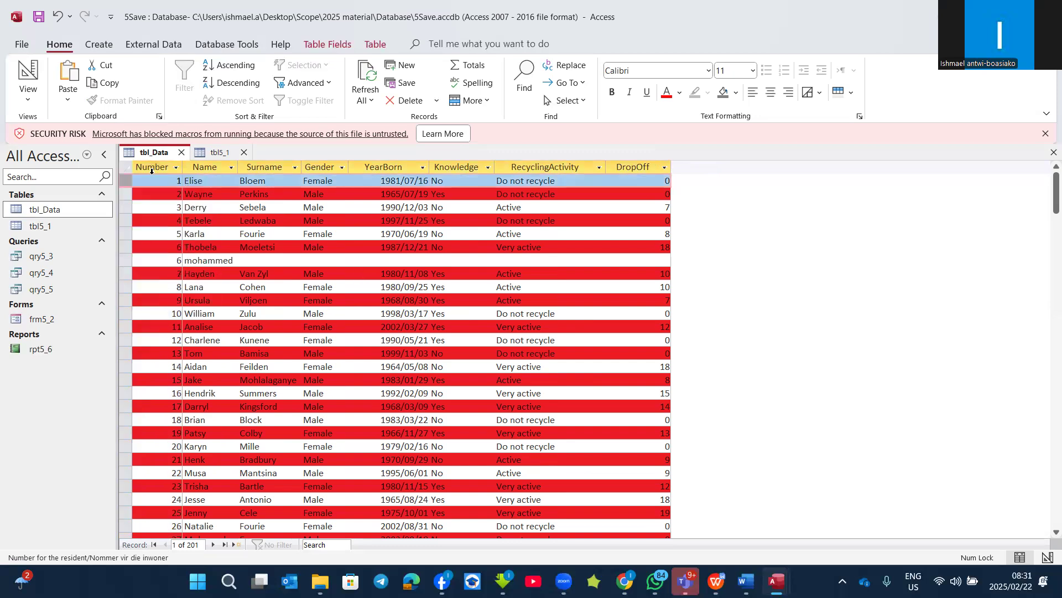
{"action": "right_click", "coordinate": [210, 168]}
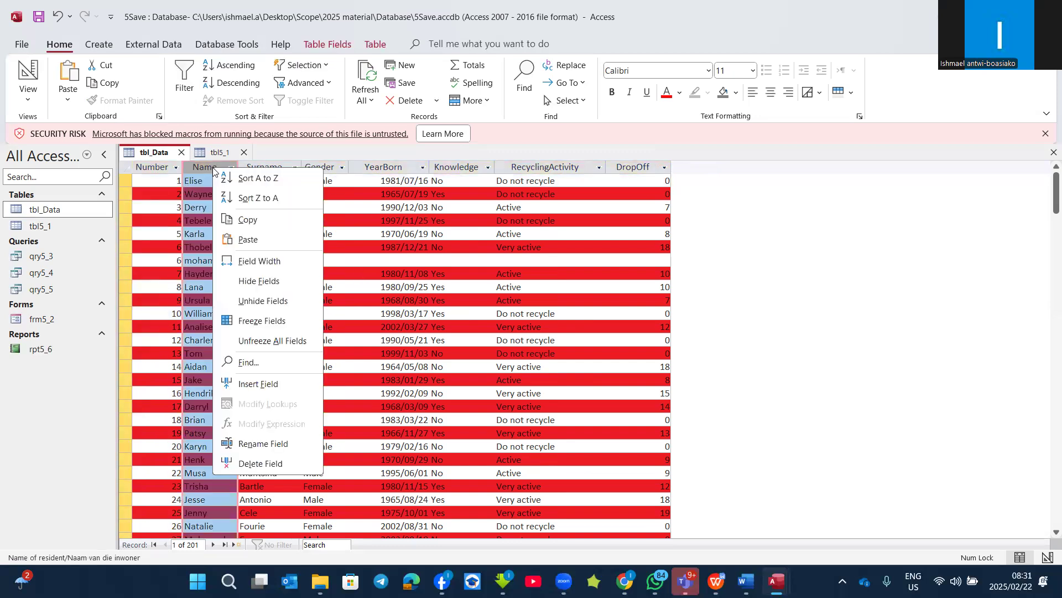
{"action": "left_click", "coordinate": [279, 322]}
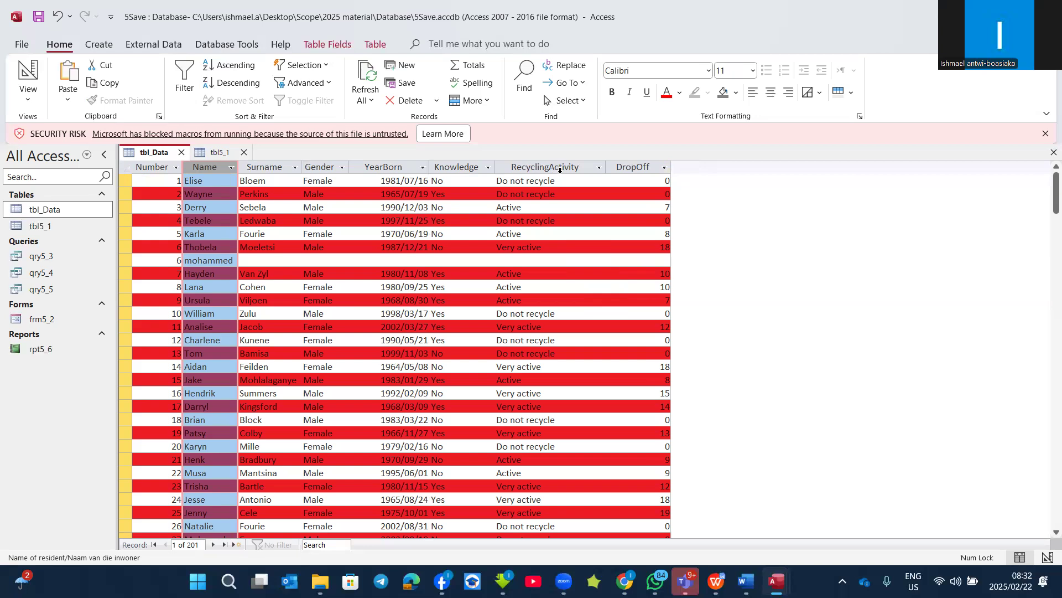
Step: Filter the RecyclingActivity field in tbl_Data to show only Active records
{"action": "left_click", "coordinate": [599, 167]}
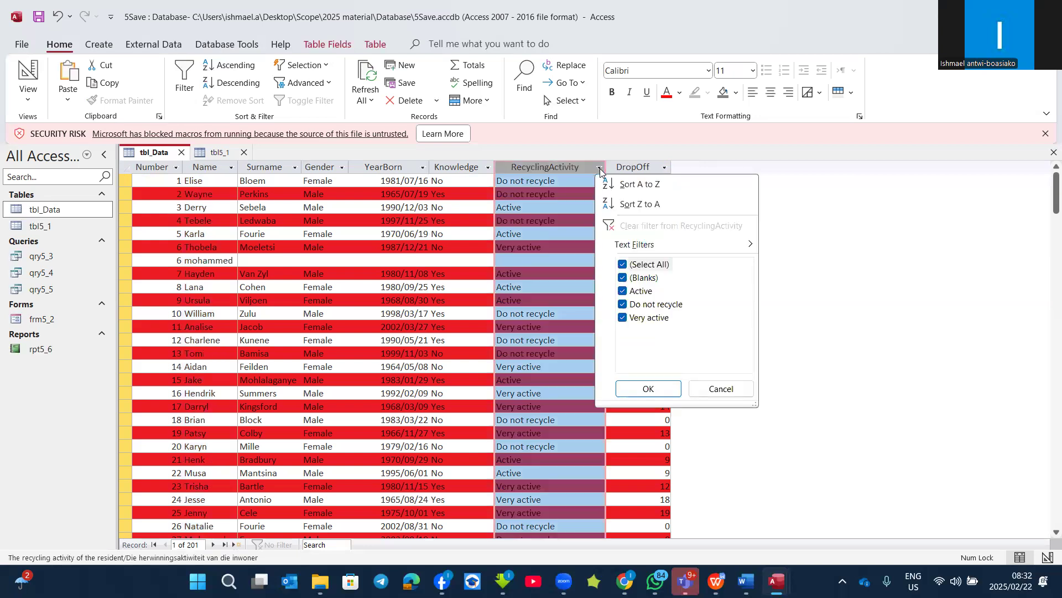
{"action": "left_click", "coordinate": [623, 264]}
{"action": "left_click", "coordinate": [623, 291]}
{"action": "left_click", "coordinate": [648, 389]}
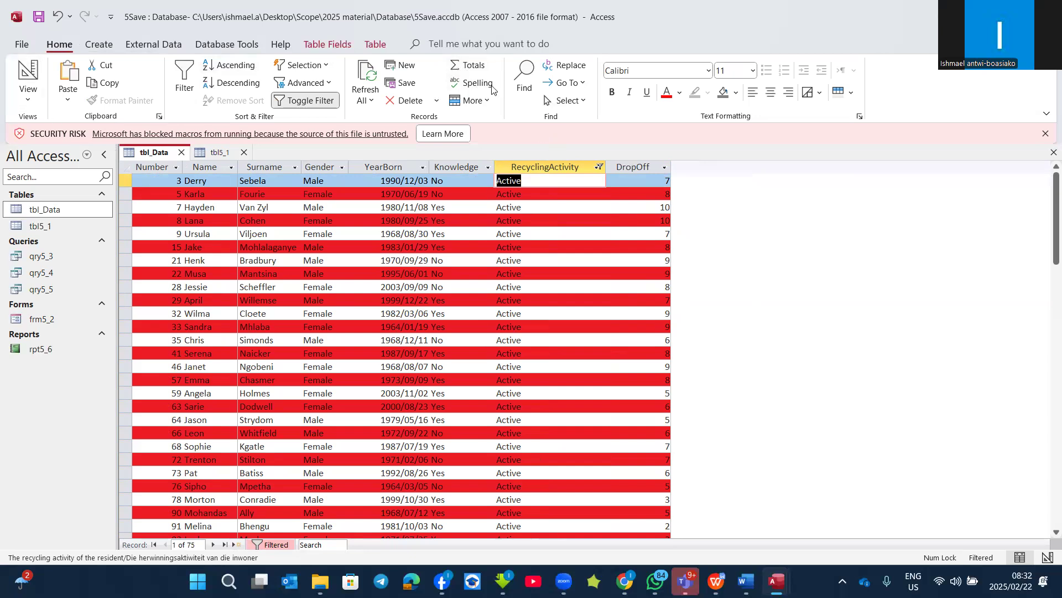
Step: Add a totals row to tbl_Data and set it to Sum for the DropOff field
{"action": "left_click", "coordinate": [465, 66]}
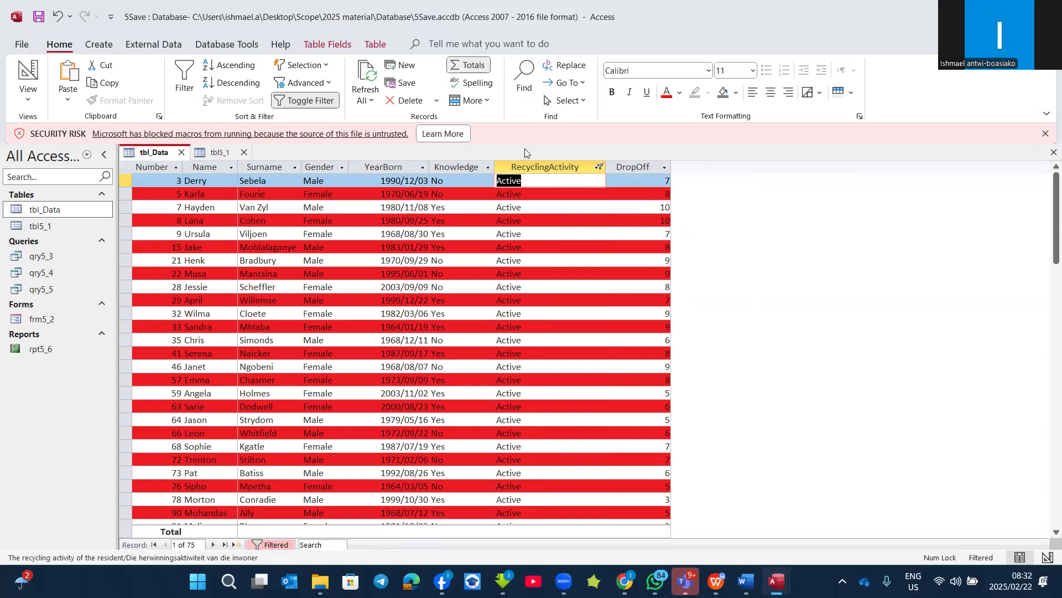
{"action": "scroll", "coordinate": [424, 373], "scroll_direction": "down", "scroll_amount": 3}
{"action": "scroll", "coordinate": [425, 372], "scroll_direction": "down", "scroll_amount": 8}
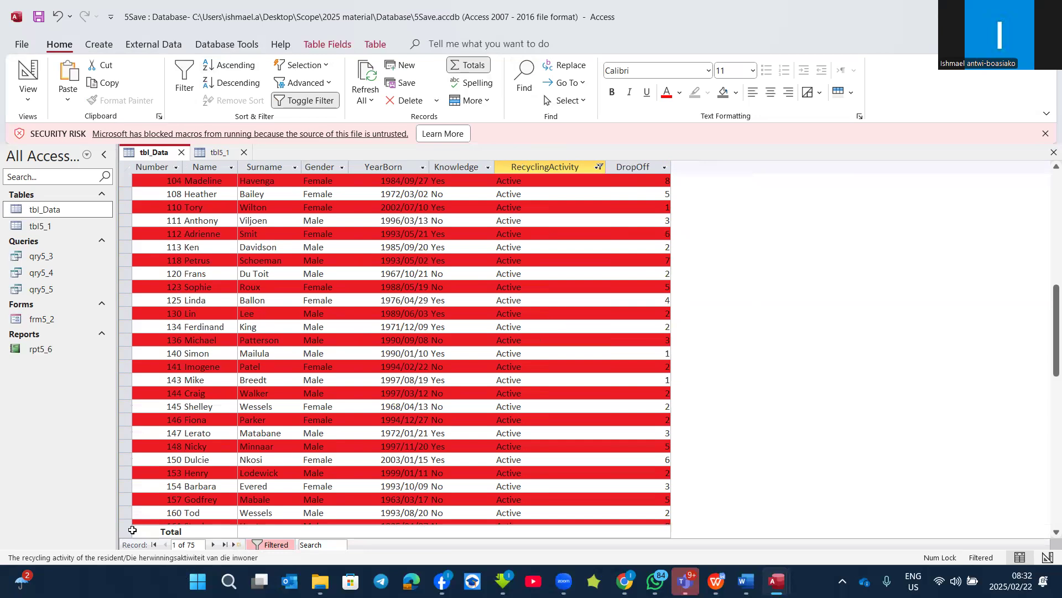
{"action": "left_click", "coordinate": [127, 531]}
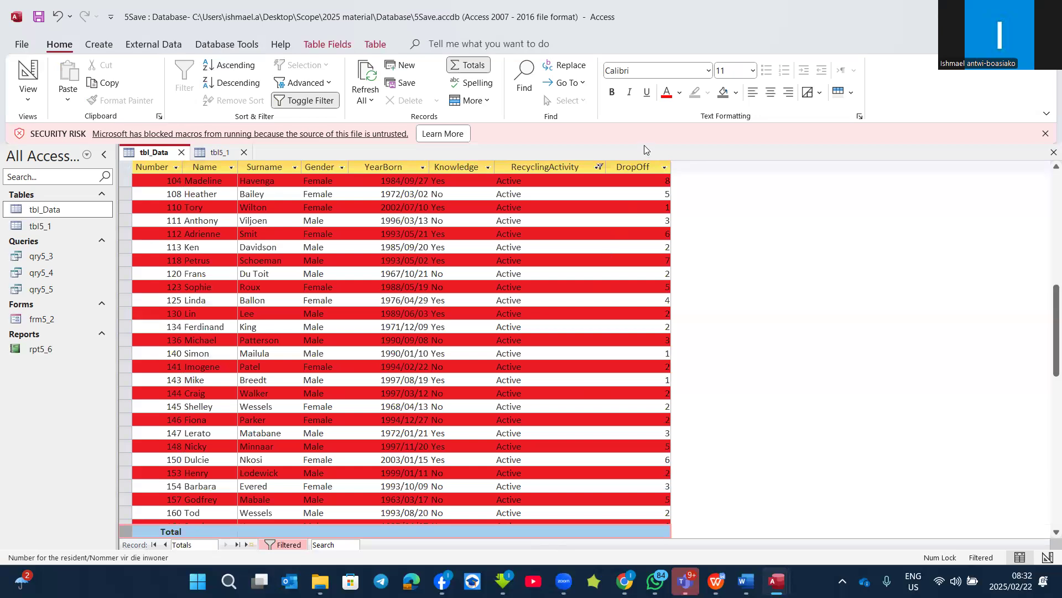
{"action": "left_click", "coordinate": [651, 532]}
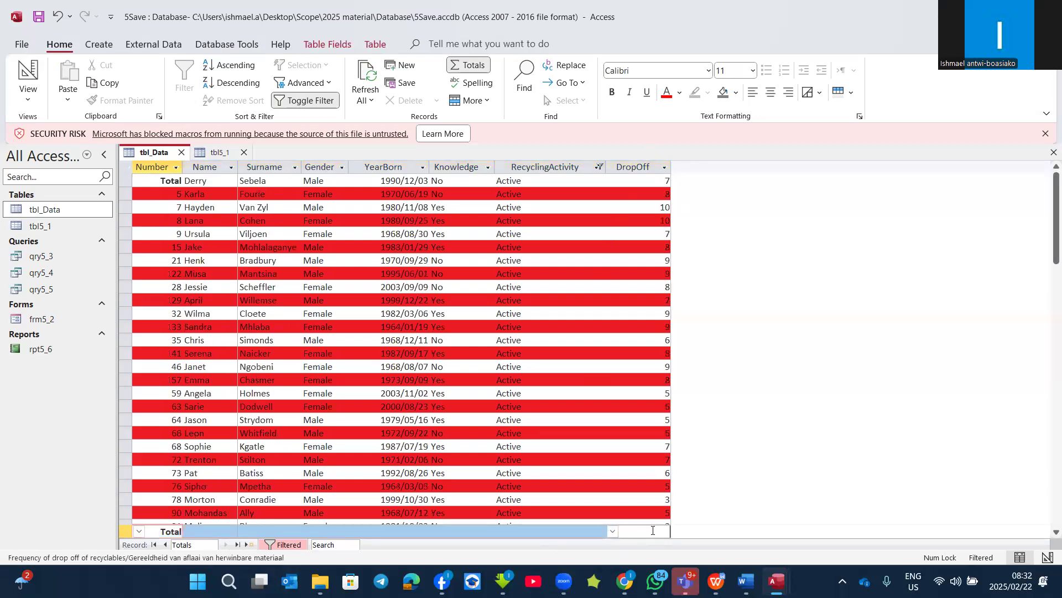
{"action": "left_click", "coordinate": [613, 531]}
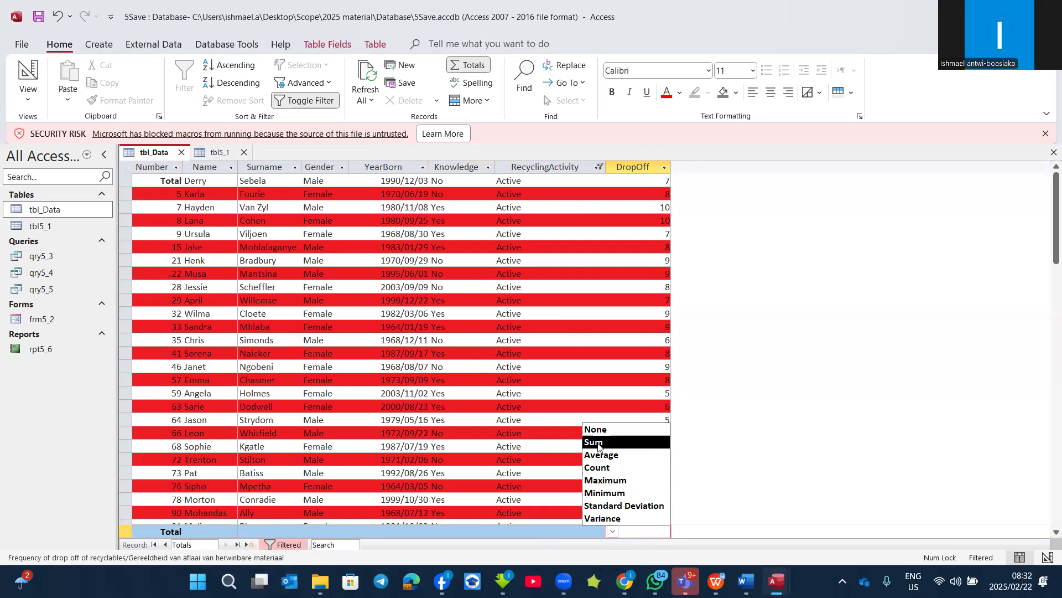
{"action": "left_click", "coordinate": [598, 443]}
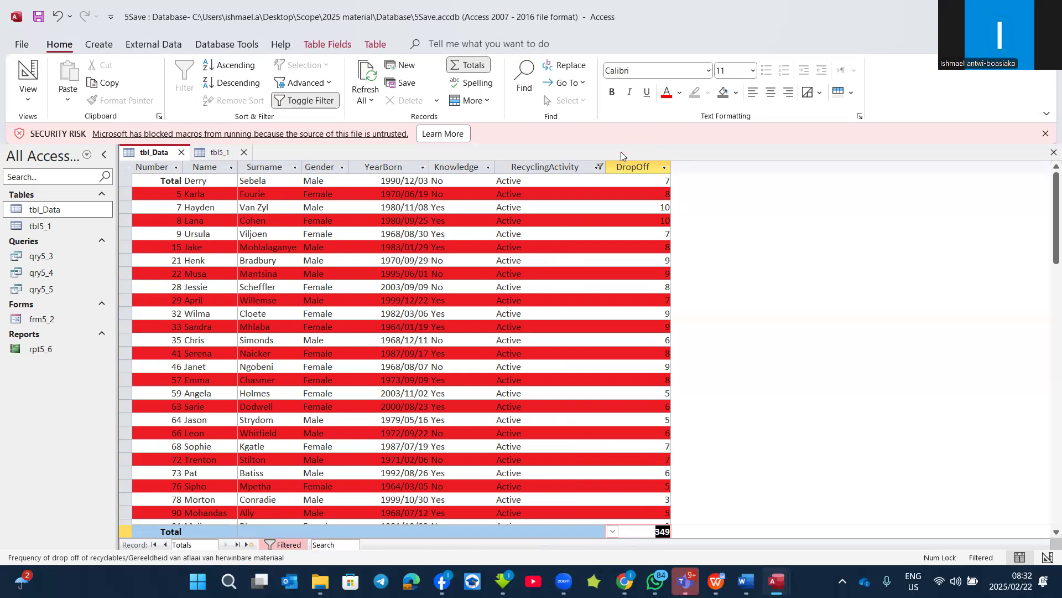
Step: Remove the RecyclingActivity filter by selecting all of its values again
{"action": "left_click", "coordinate": [601, 168]}
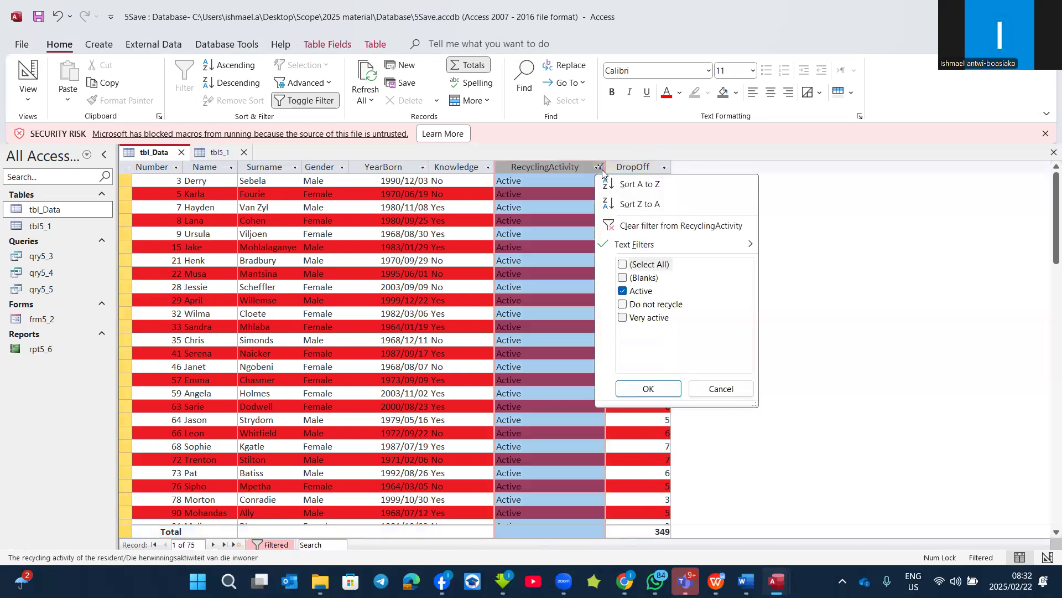
{"action": "left_click", "coordinate": [627, 264]}
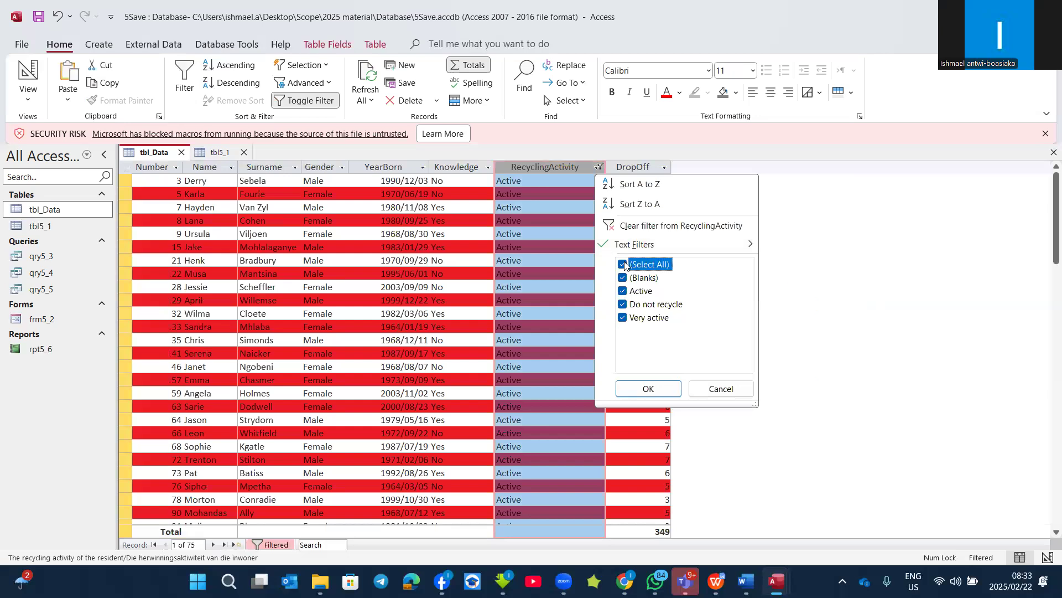
{"action": "left_click", "coordinate": [649, 389]}
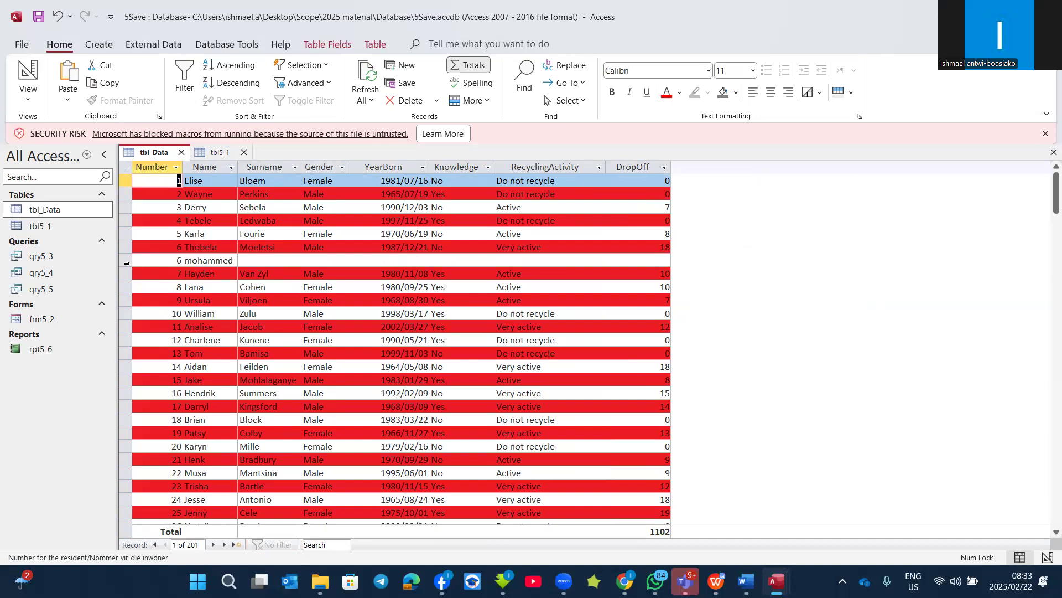
Step: Delete the incomplete record with the duplicate number 6 from tbl_Data
{"action": "left_click", "coordinate": [123, 261]}
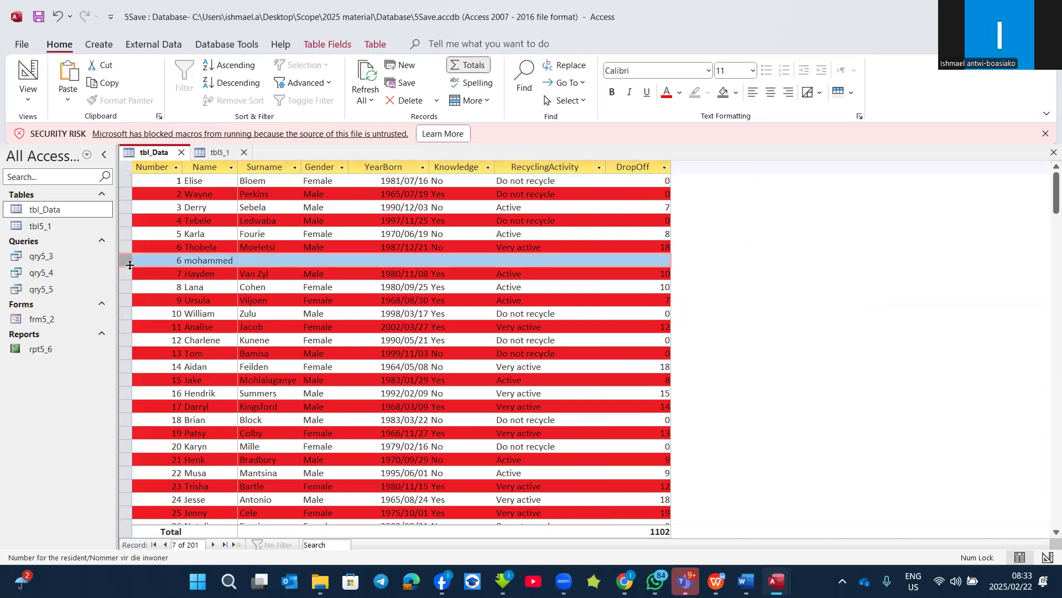
{"action": "right_click", "coordinate": [129, 263]}
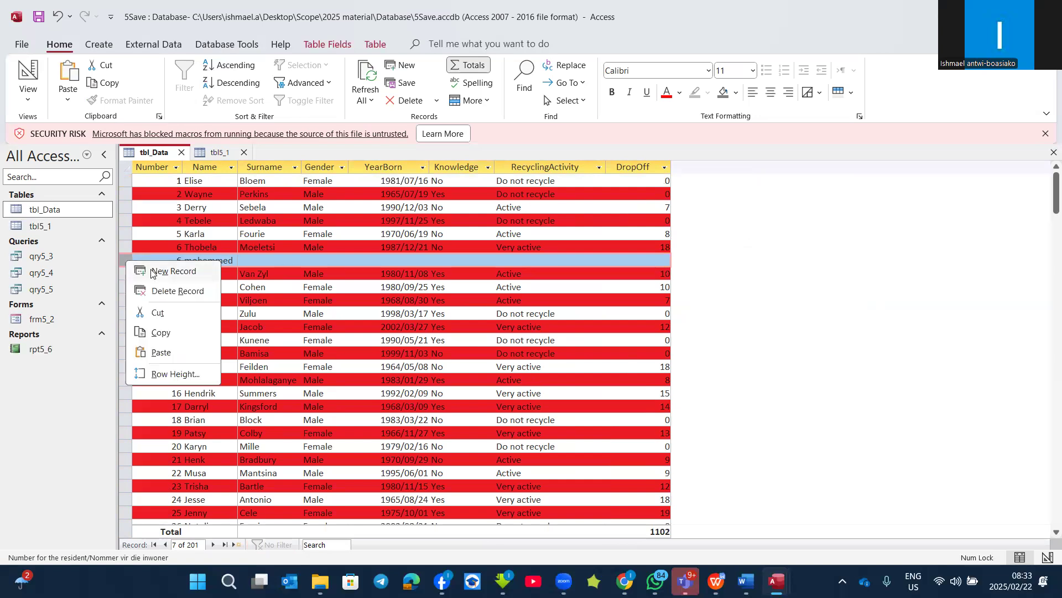
{"action": "left_click", "coordinate": [169, 292]}
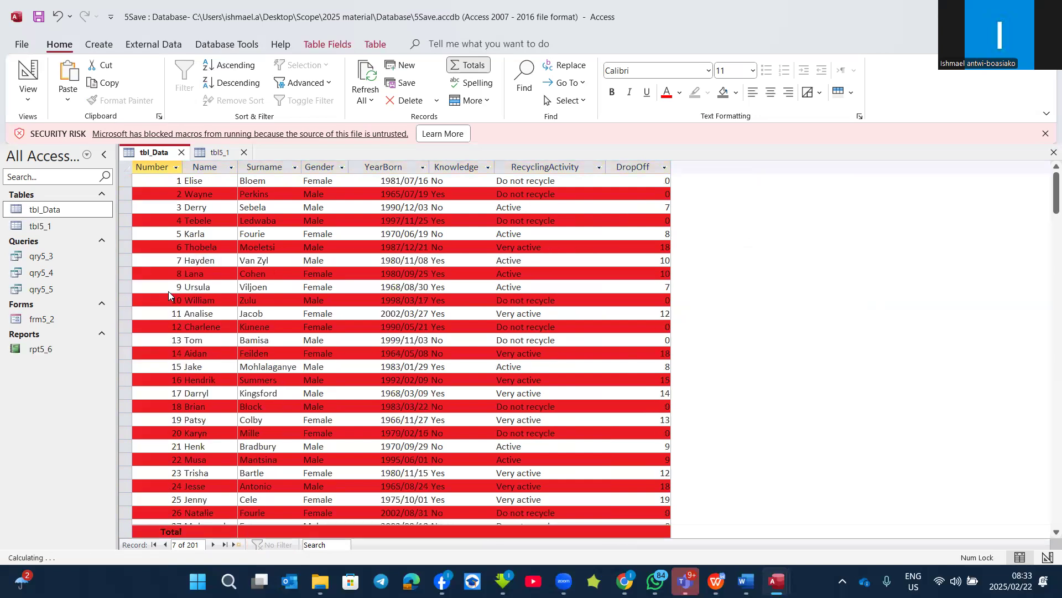
{"action": "left_click", "coordinate": [513, 337]}
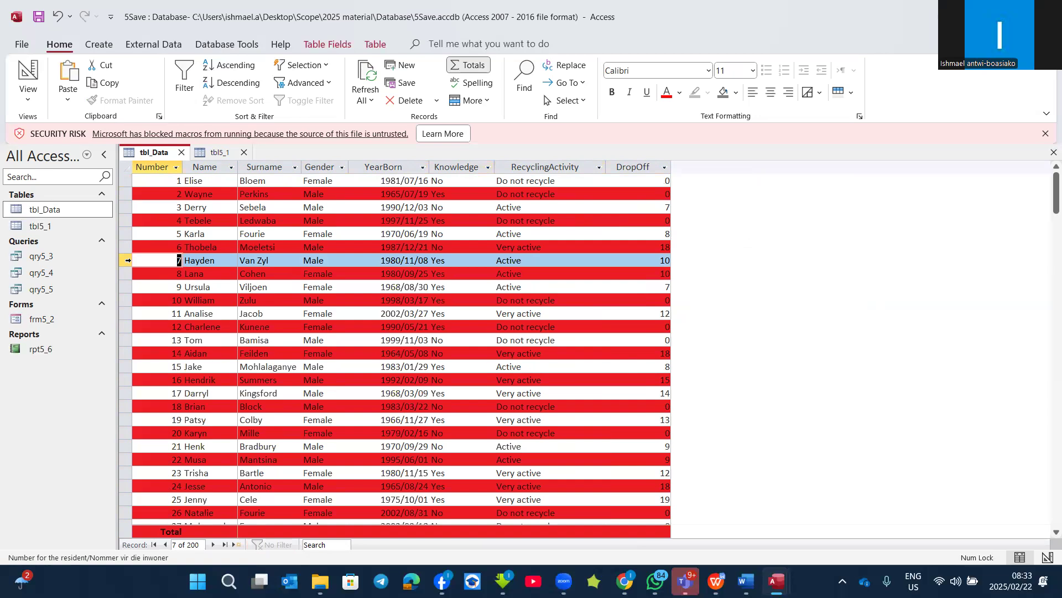
Step: Start a new record at the end of tbl_Data with 2001 in the Number field
{"action": "left_click", "coordinate": [127, 260]}
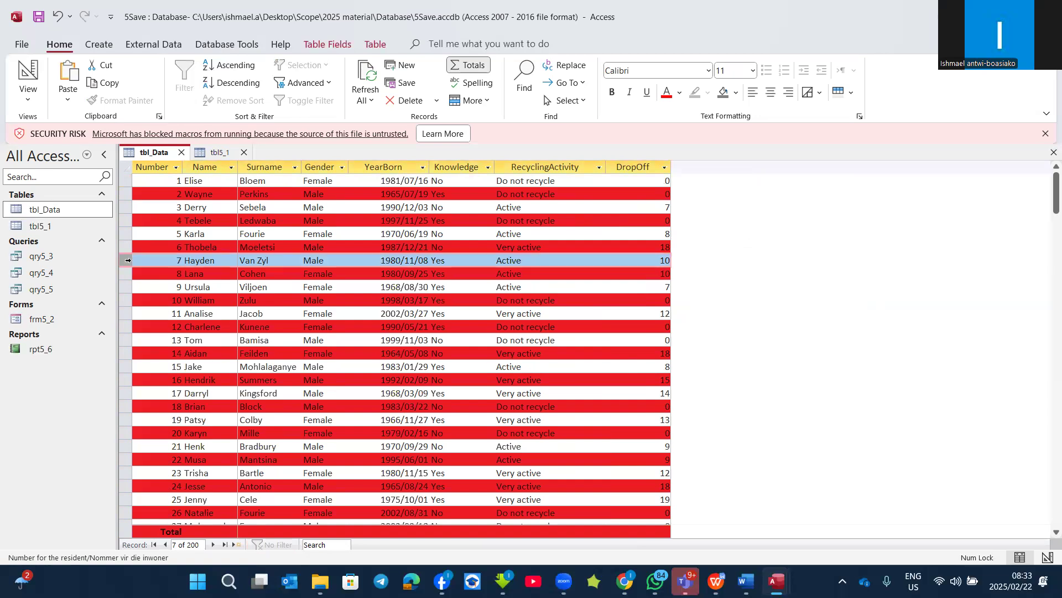
{"action": "right_click", "coordinate": [127, 260]}
{"action": "left_click", "coordinate": [162, 273]}
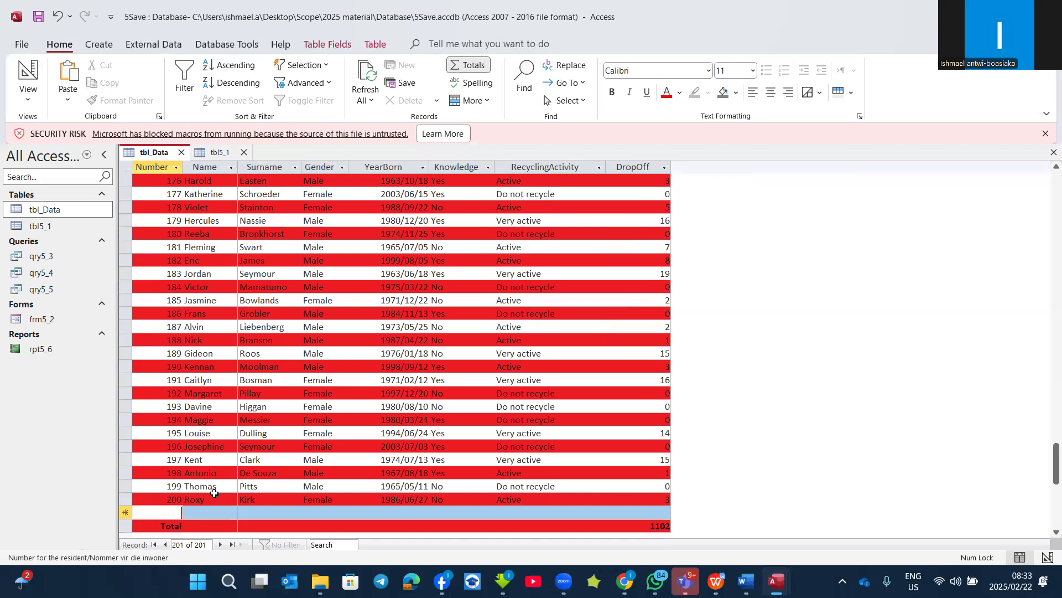
{"action": "type", "text": "2001"}
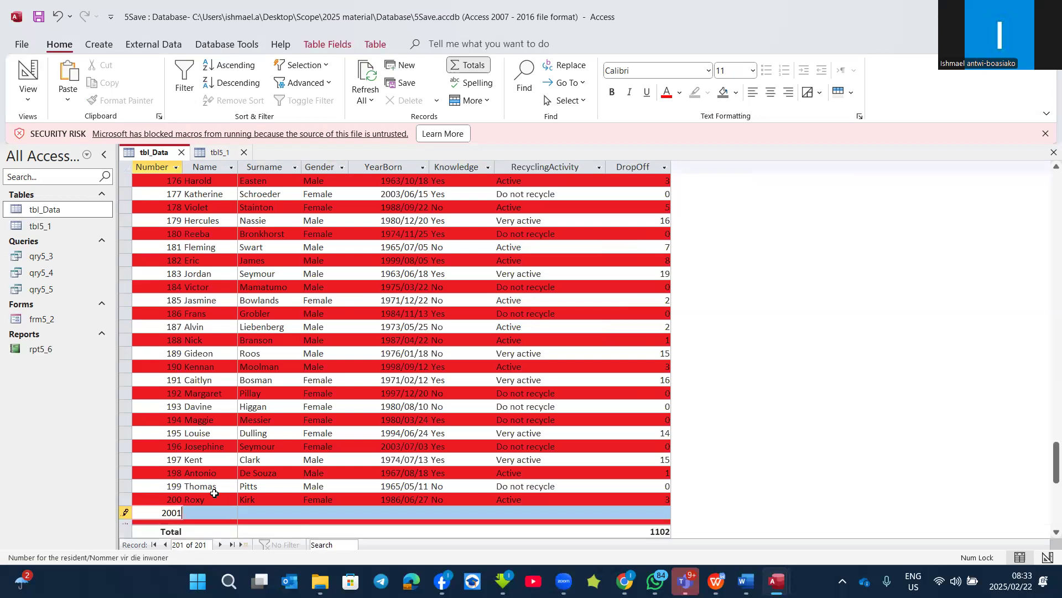
{"action": "key", "text": "Tab"}
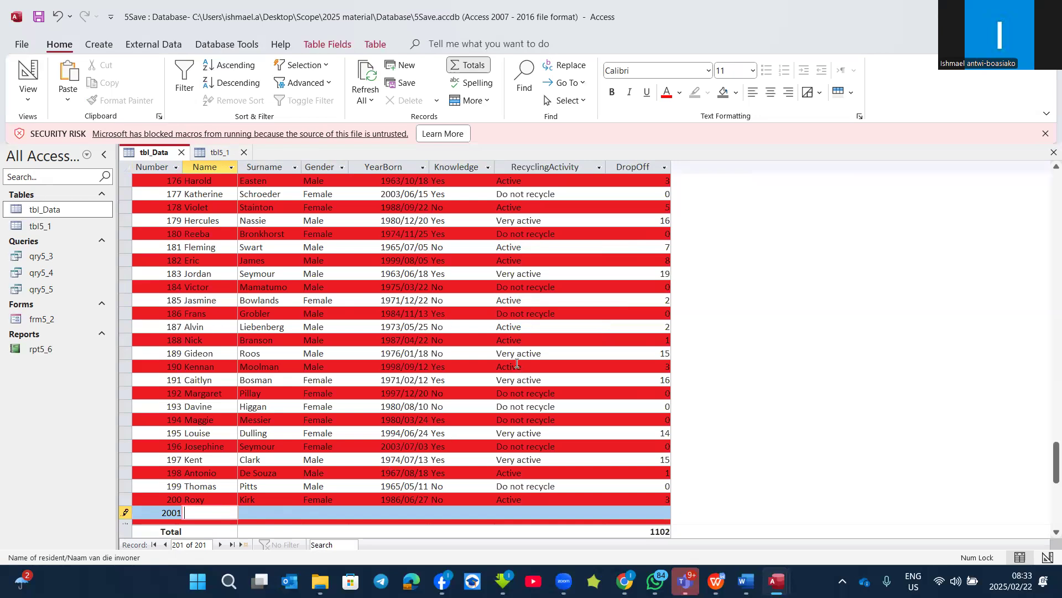
Step: Search the available commands for "cell" and open Format Cells
{"action": "left_click", "coordinate": [433, 45]}
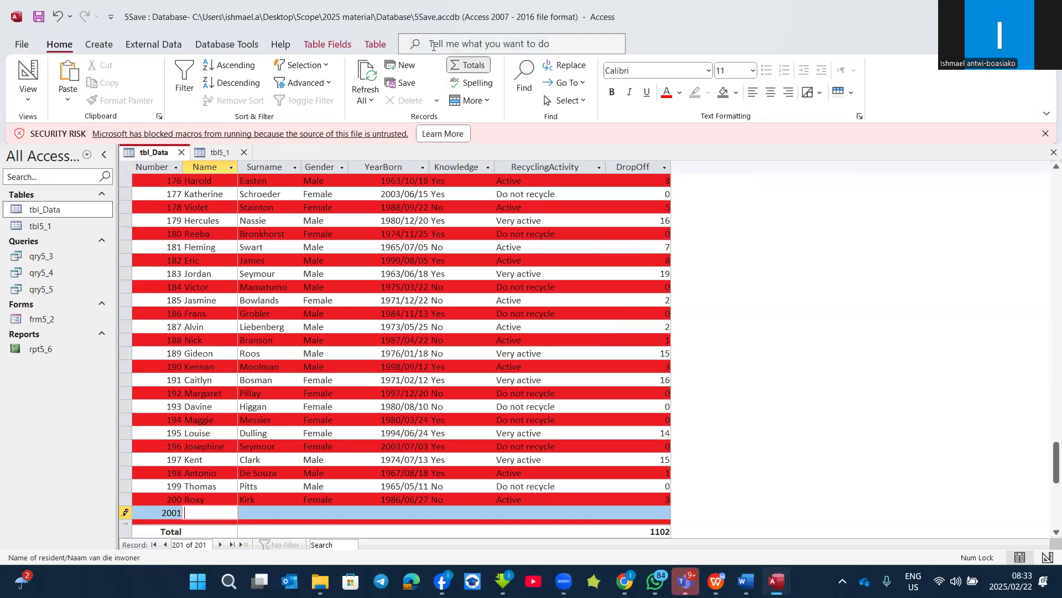
{"action": "left_click", "coordinate": [952, 259]}
{"action": "left_click", "coordinate": [443, 42]}
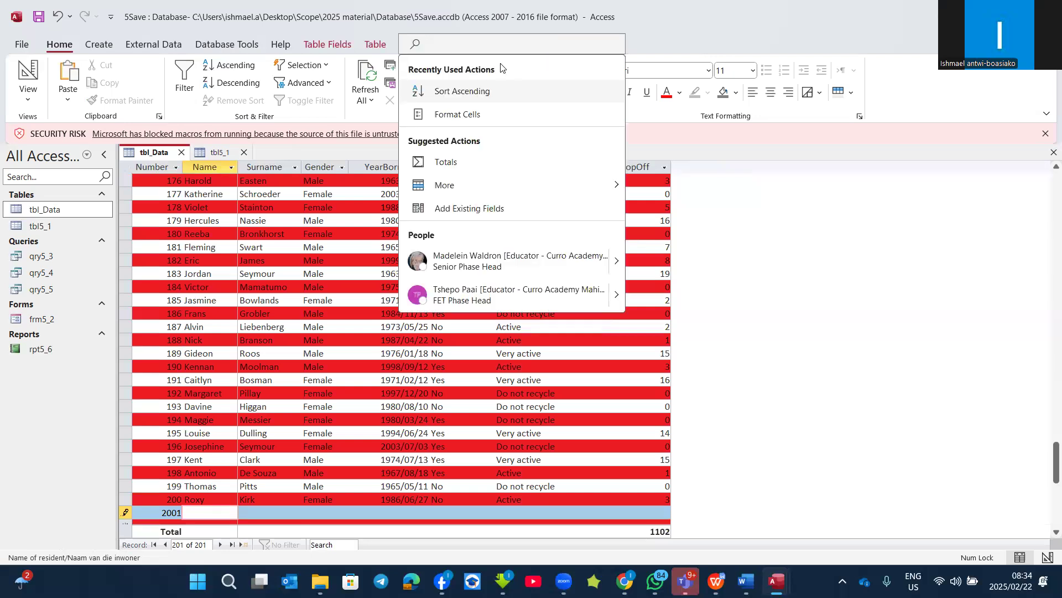
{"action": "left_click", "coordinate": [484, 122]}
{"action": "left_click", "coordinate": [448, 43]}
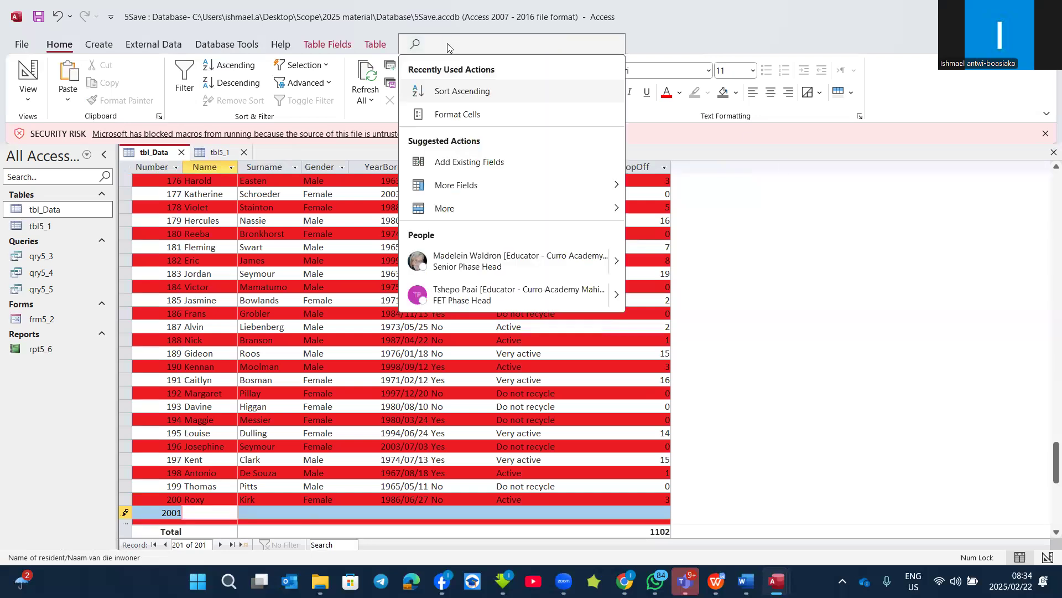
{"action": "type", "text": "cell"}
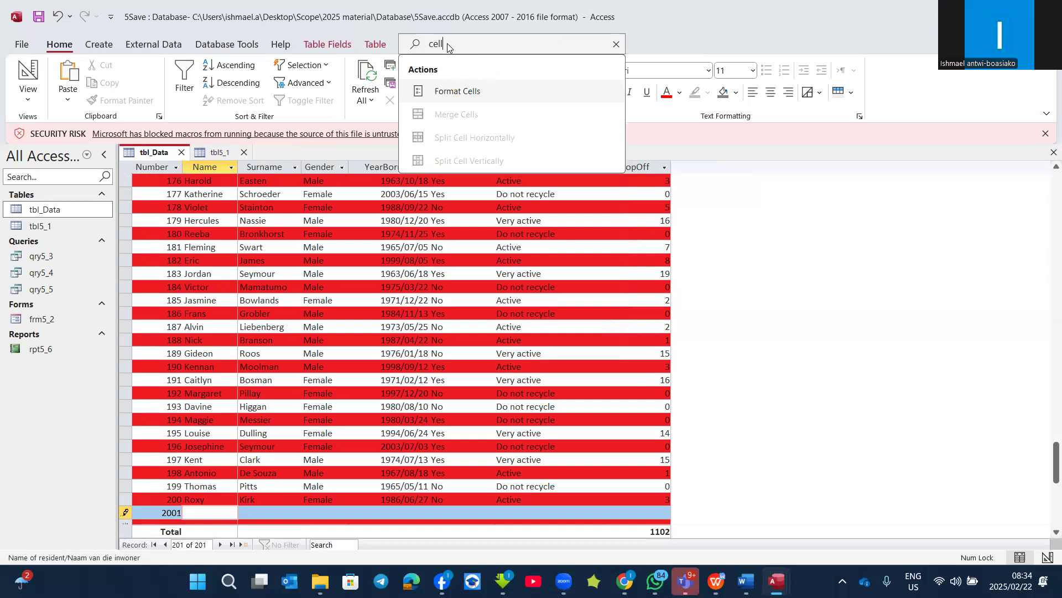
{"action": "key", "text": "BackSpace"}
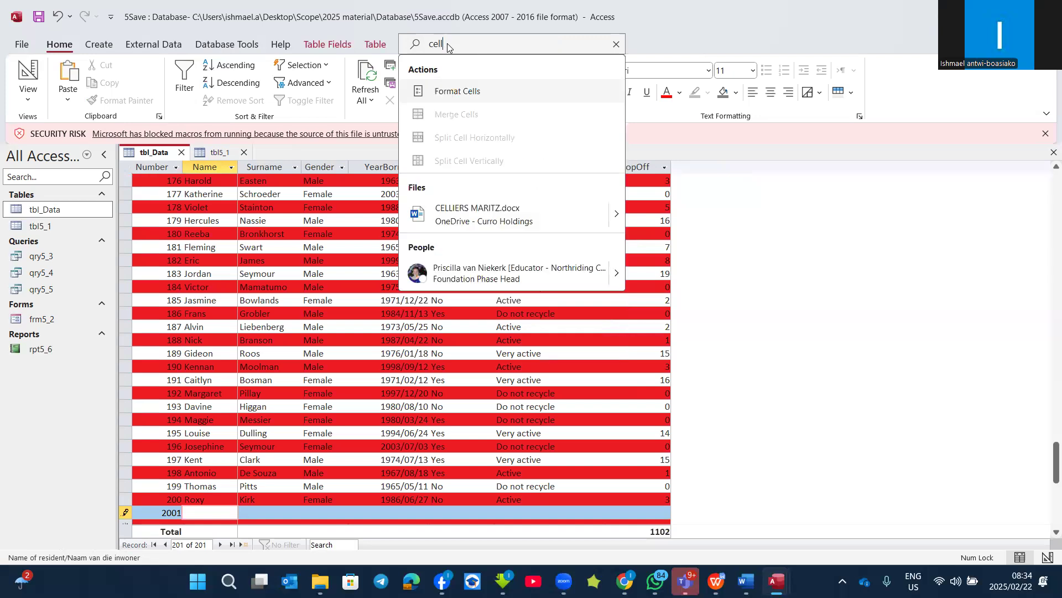
{"action": "left_click", "coordinate": [445, 90]}
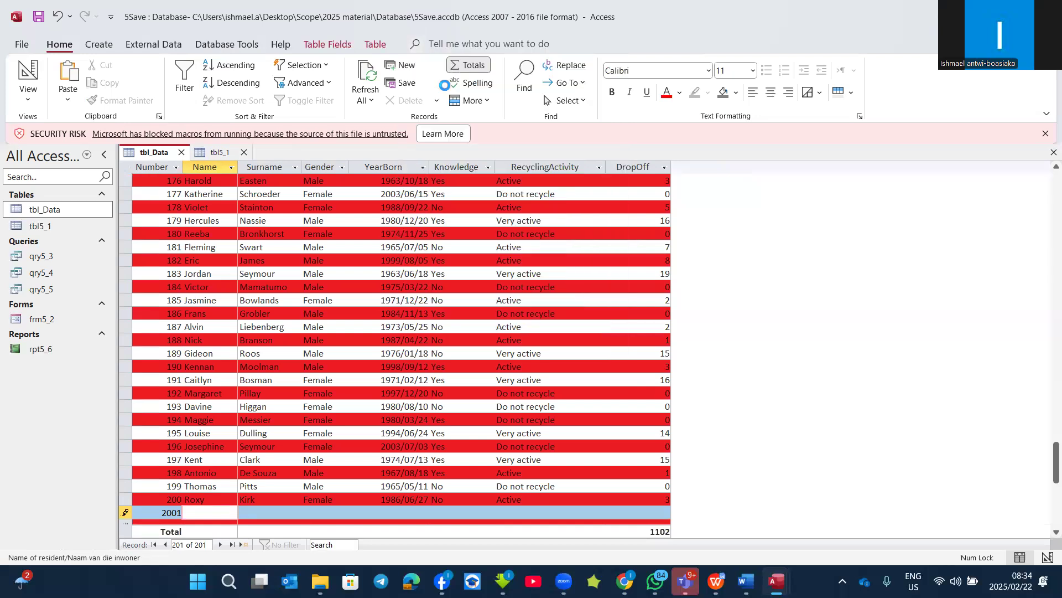
{"action": "left_click", "coordinate": [634, 114]}
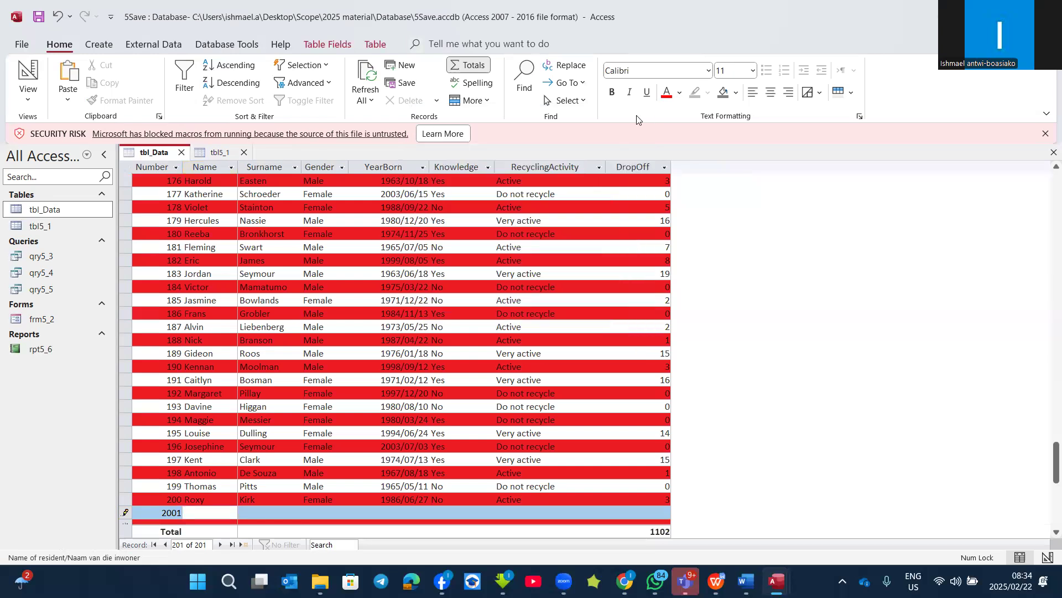